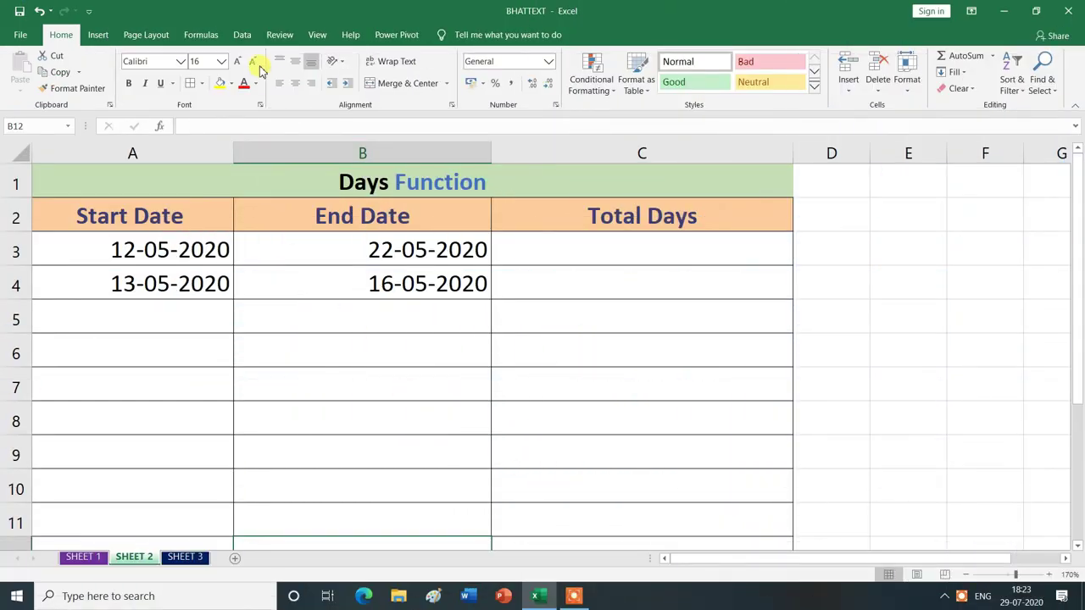
# Browse the Date & Time functions such as EDATE on the Formulas tab, then select C3.
pyautogui.click(202, 37)
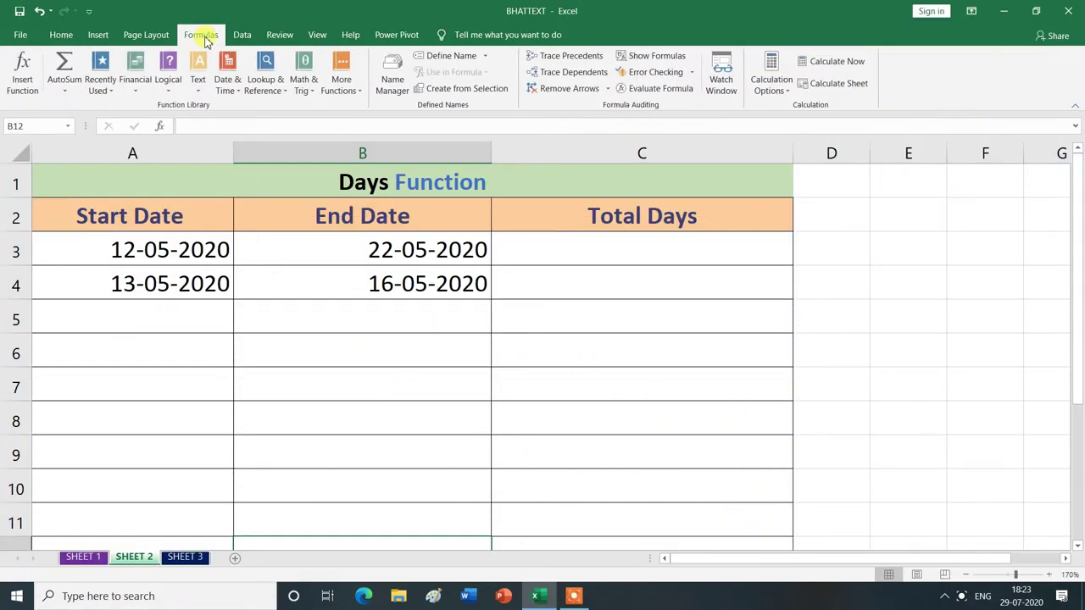
pyautogui.click(240, 95)
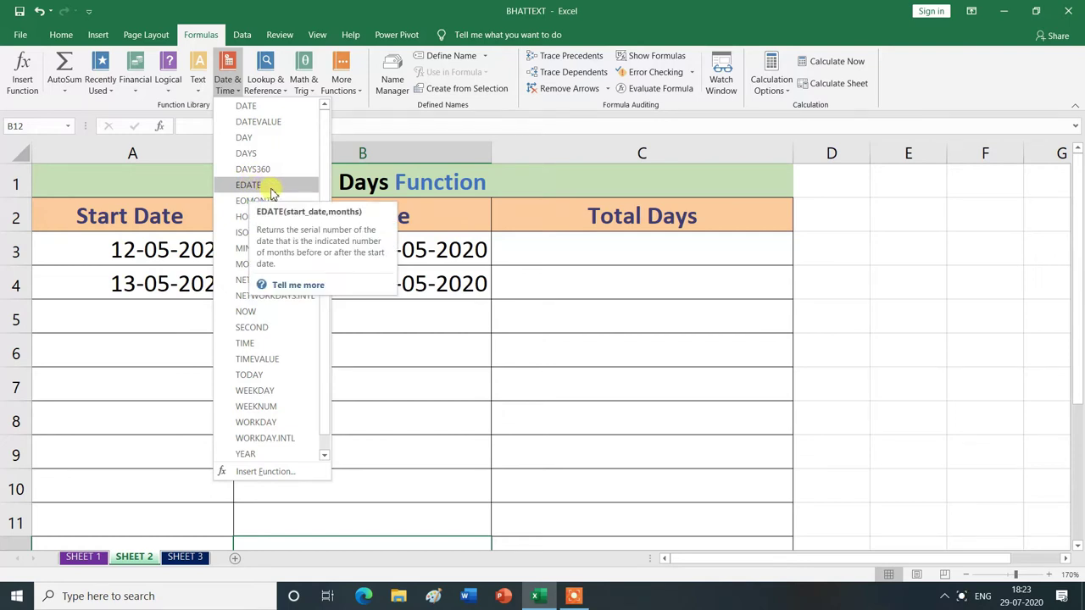
pyautogui.click(773, 505)
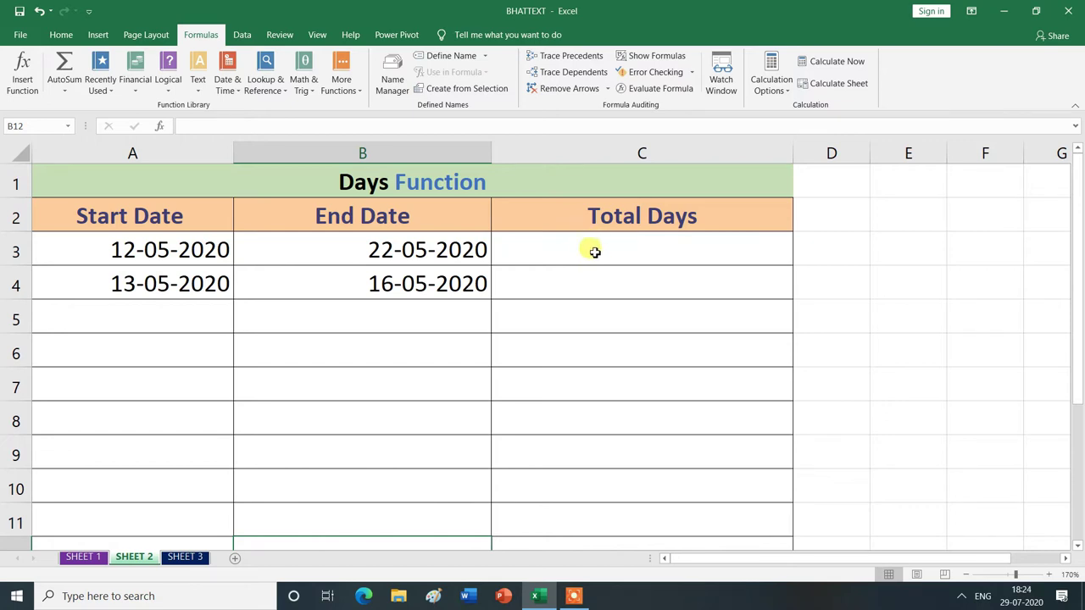
pyautogui.click(596, 252)
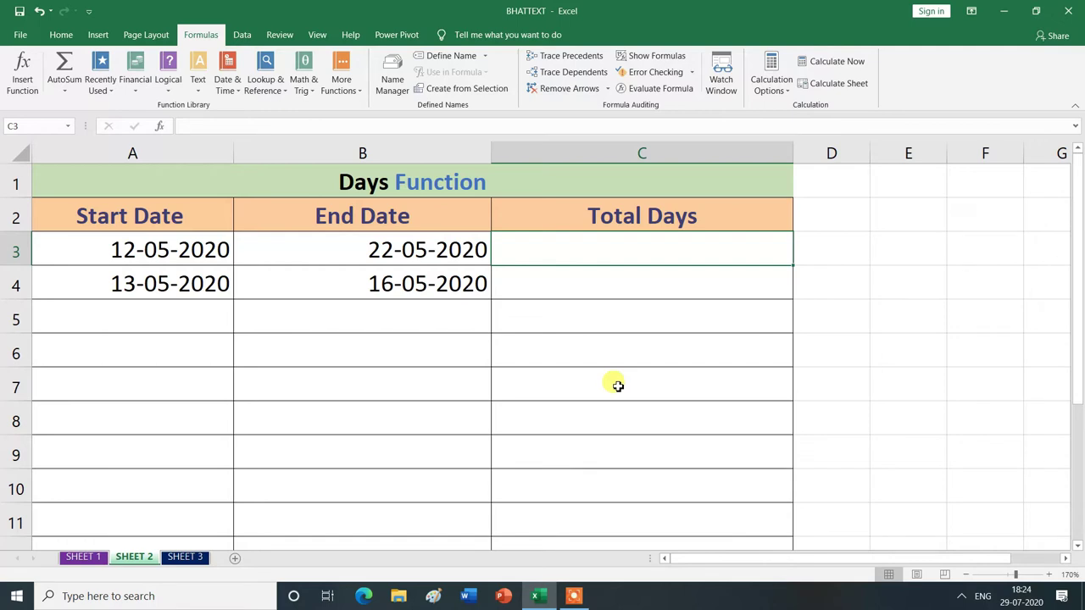
# Enter =DAYS(B3,A3) in C3, giving 10 total days.
pyautogui.write('=')
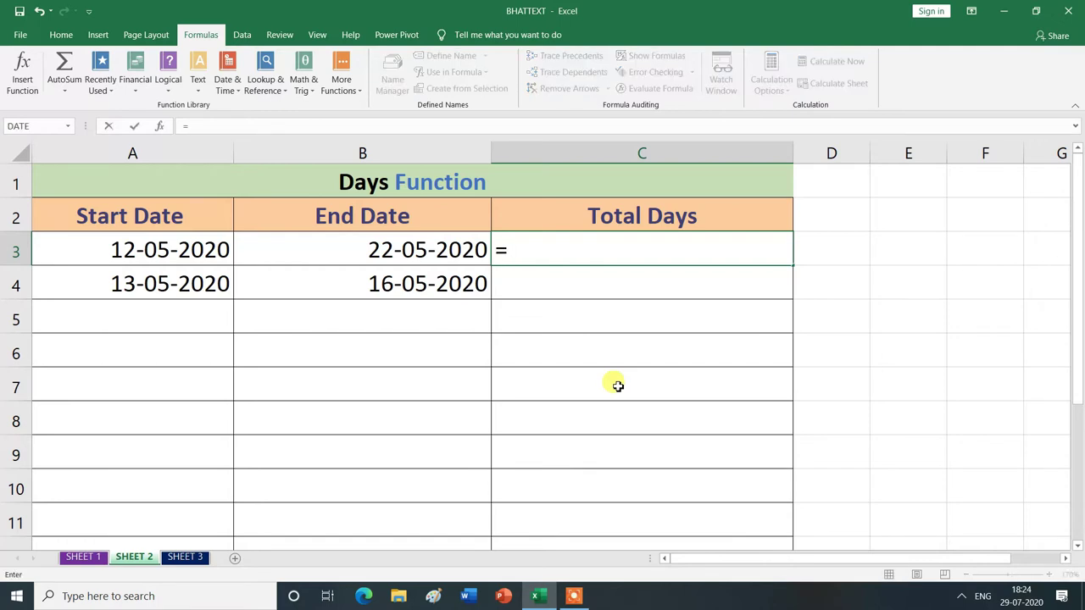
pyautogui.write('day')
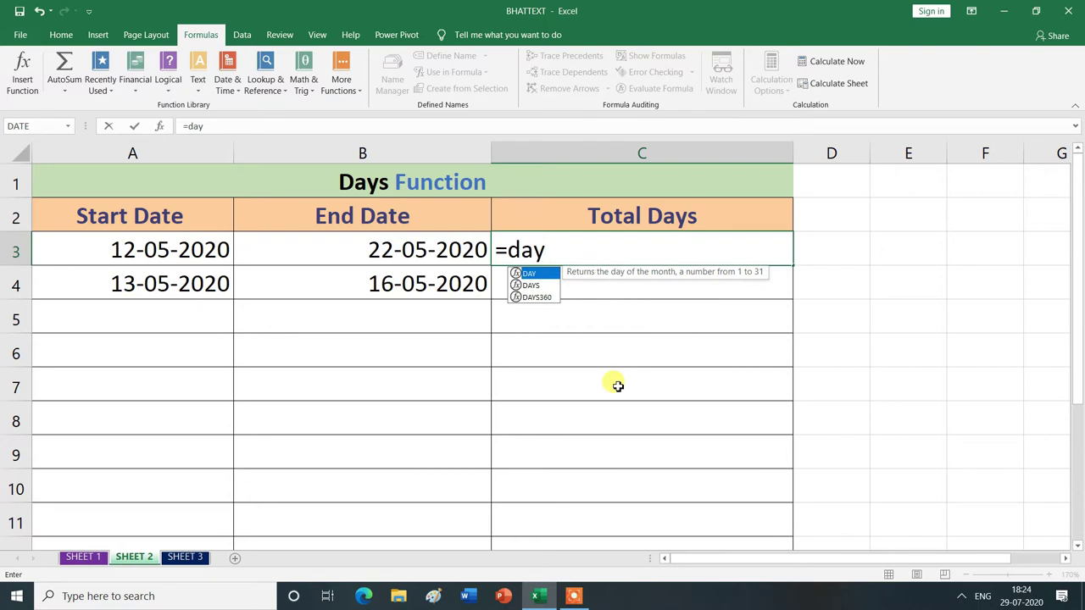
pyautogui.click(530, 286)
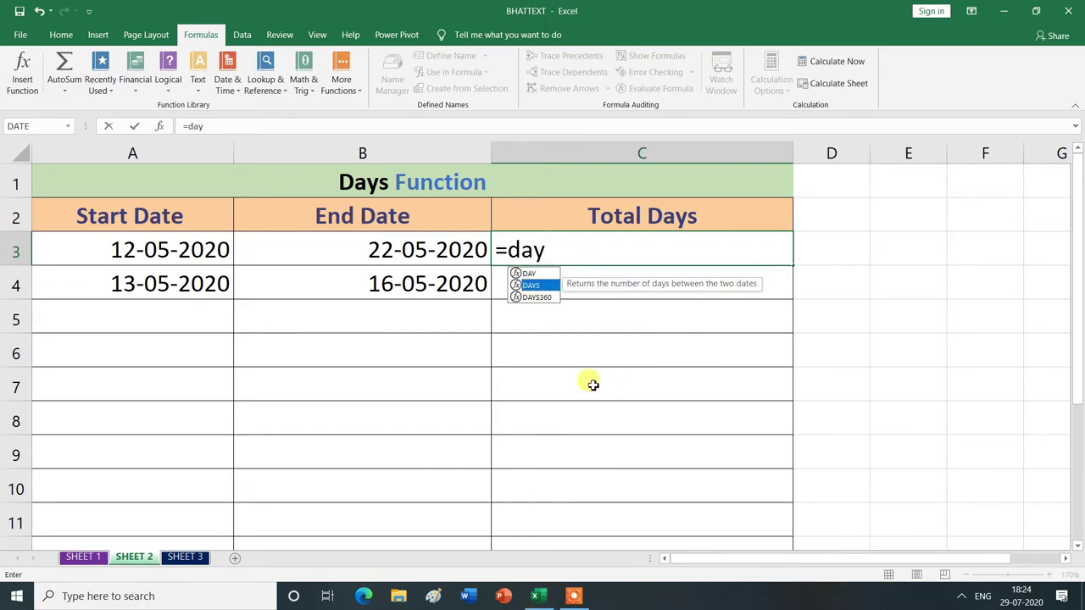
pyautogui.press('Tab')
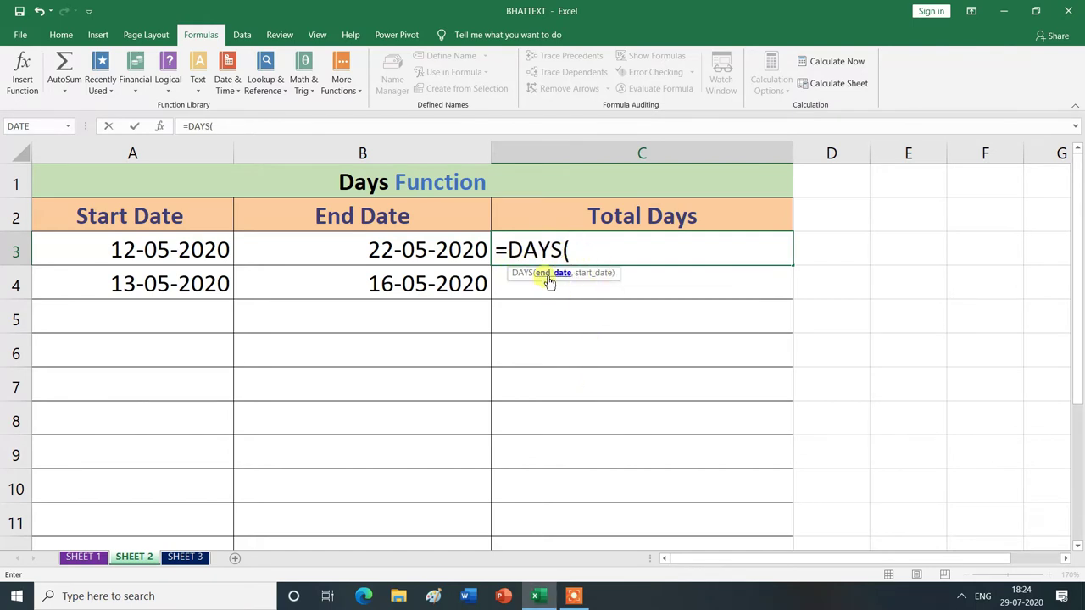
pyautogui.click(421, 249)
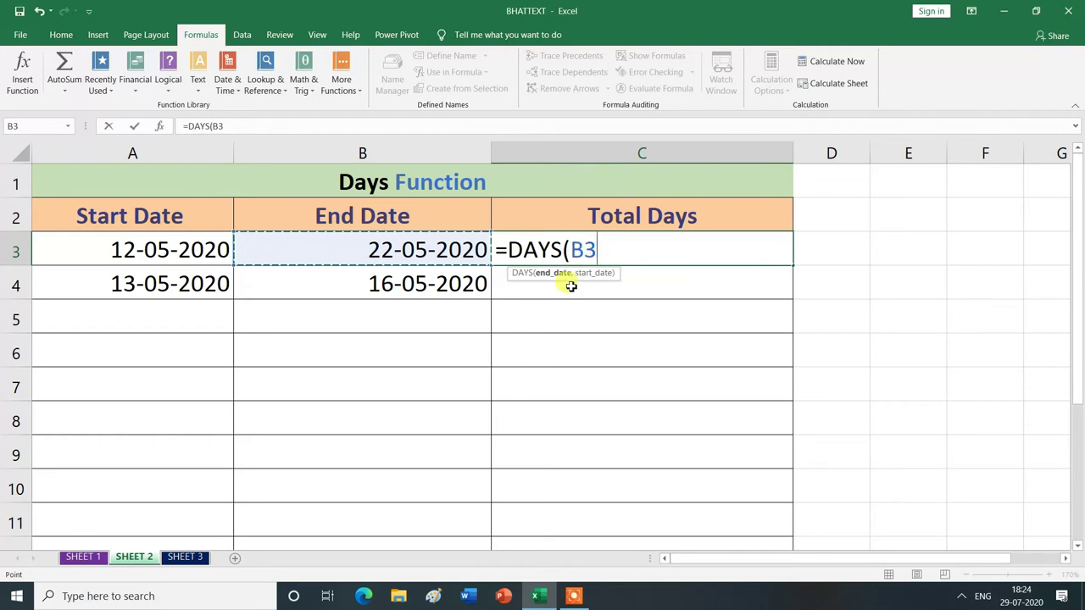
pyautogui.write(',')
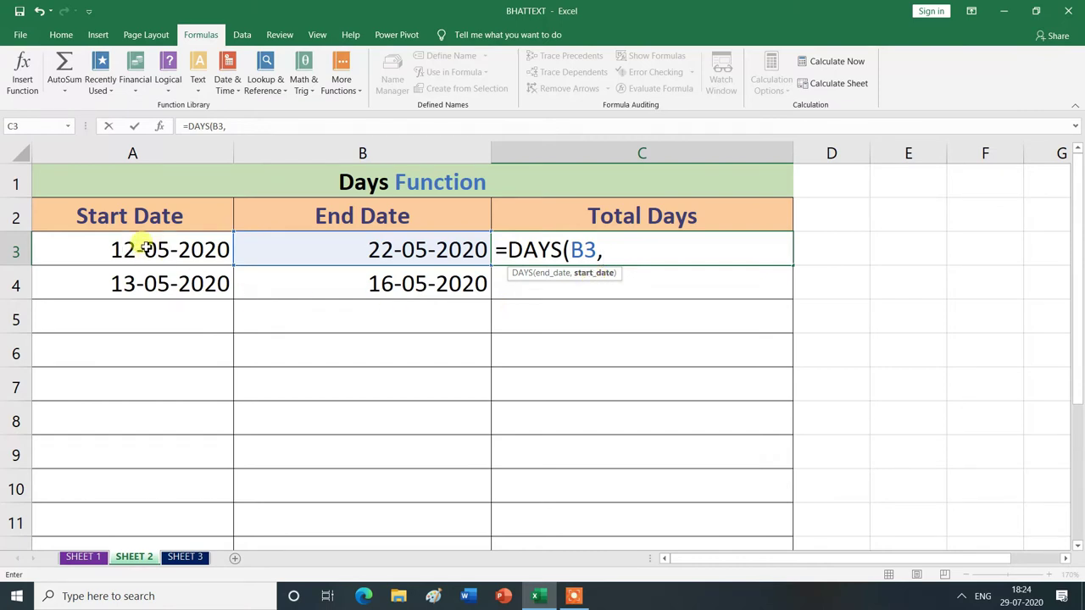
pyautogui.click(146, 246)
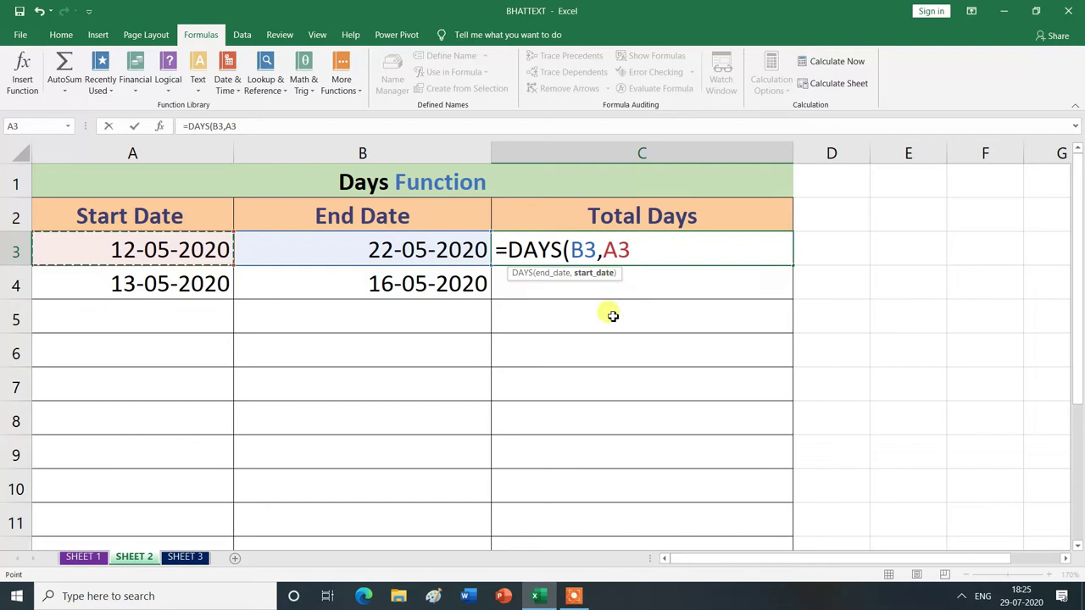
pyautogui.write(')')
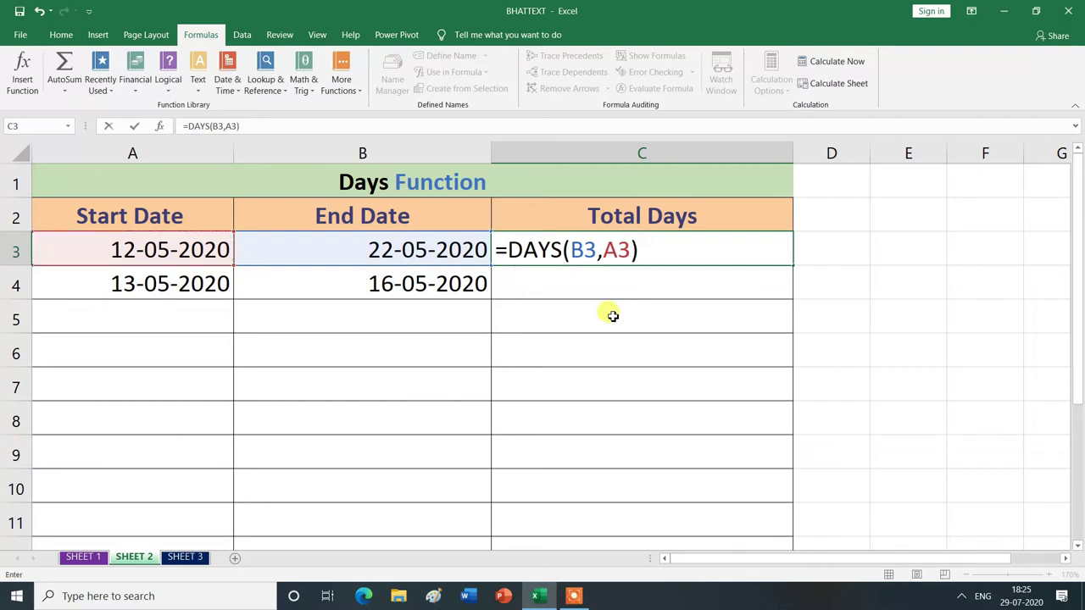
pyautogui.press('Return')
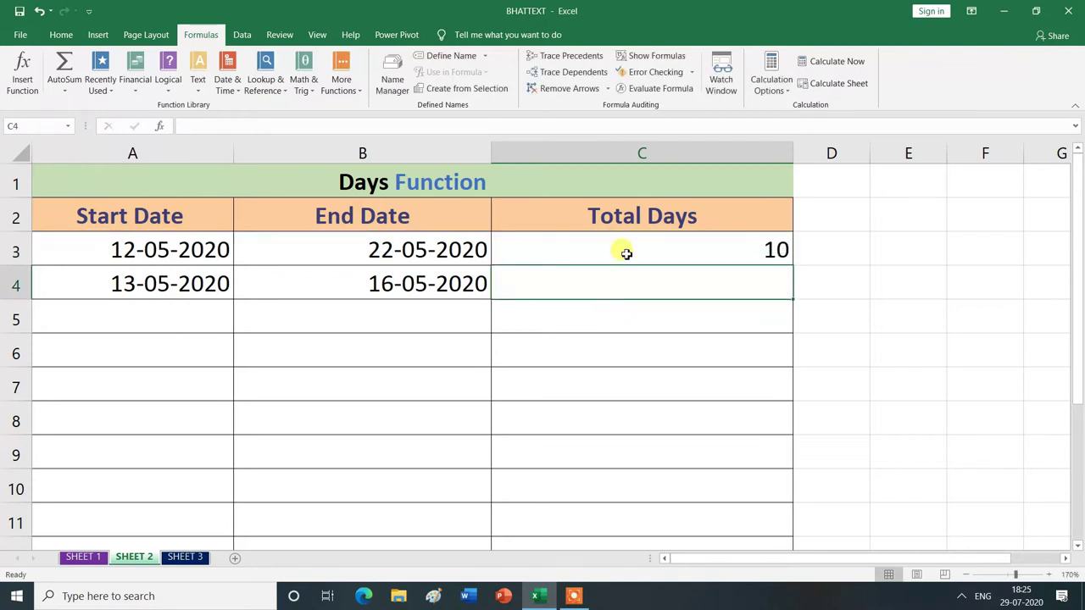
# Fill the DAYS formula from C3 down to C4, giving 3 days.
pyautogui.click(617, 371)
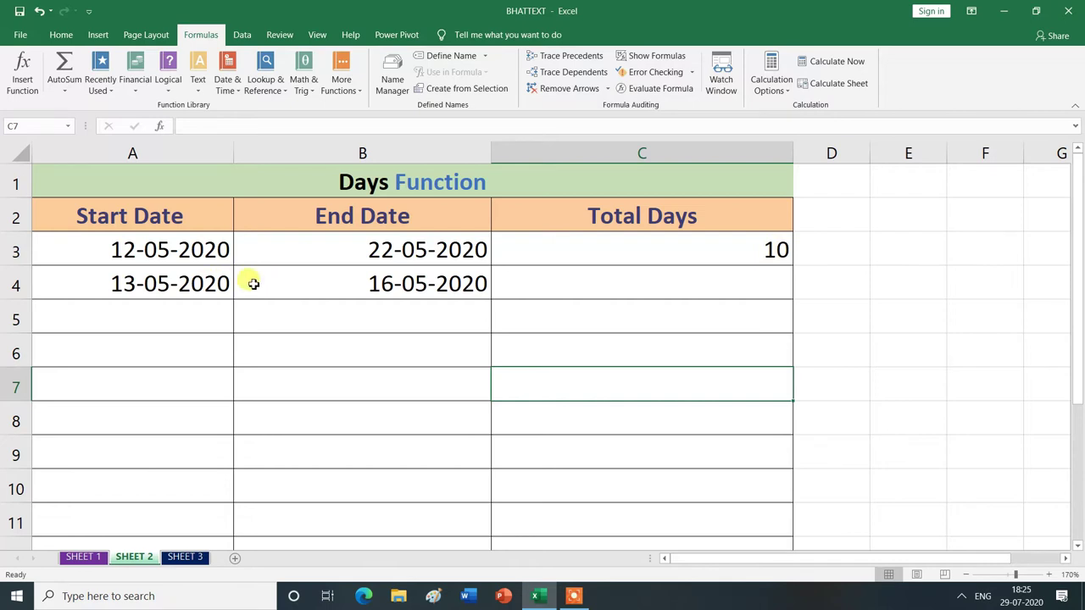
pyautogui.click(728, 249)
pyautogui.moveTo(793, 266); pyautogui.dragTo(788, 288)
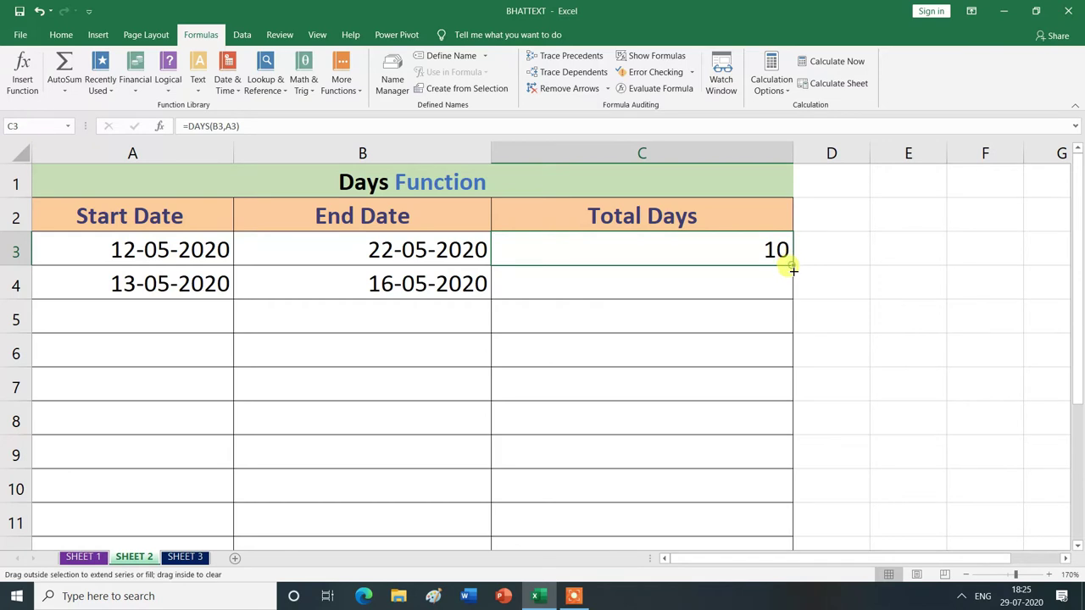
pyautogui.click(737, 378)
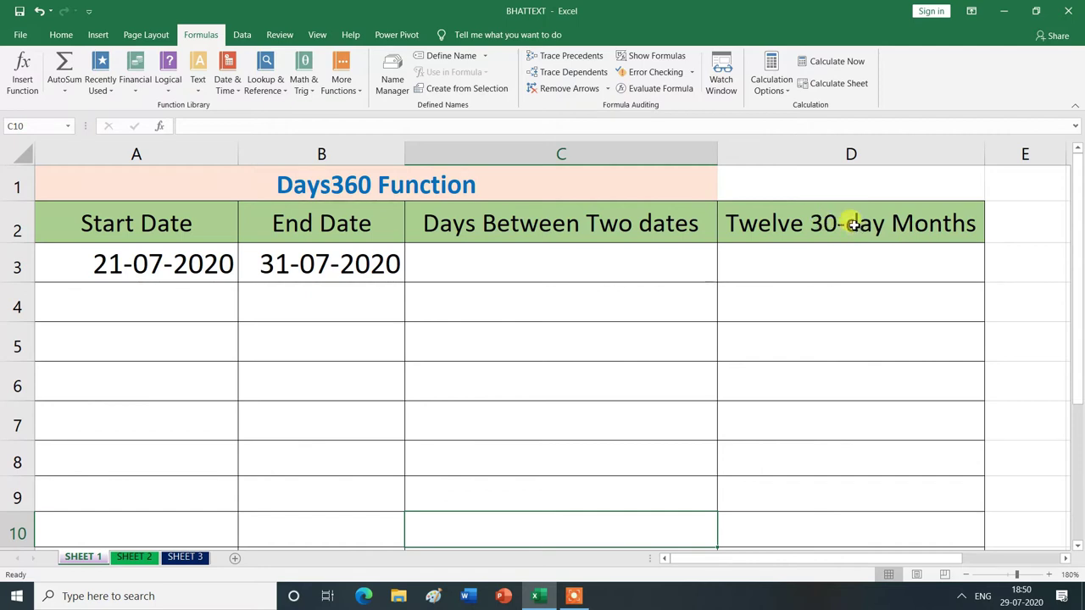
# Enter =12*30 in D5 so it shows 360.
pyautogui.click(763, 355)
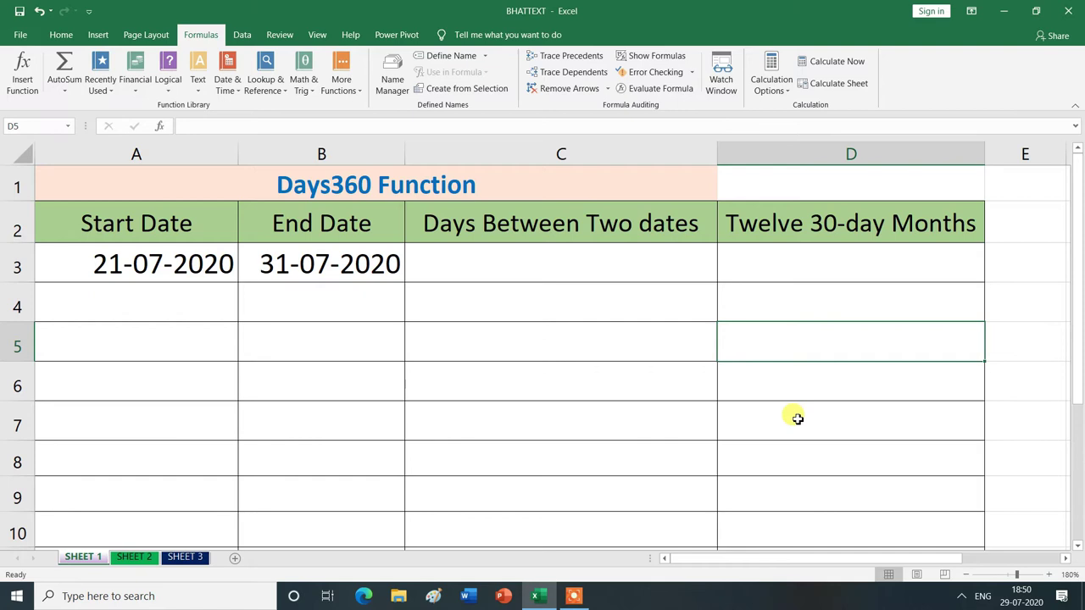
pyautogui.write('=')
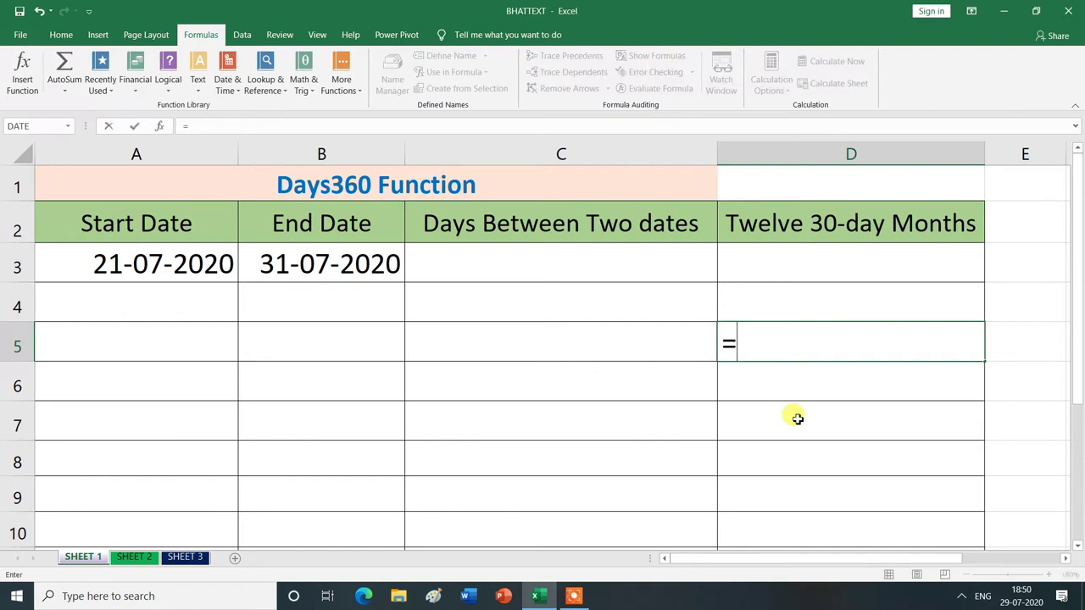
pyautogui.write('12*')
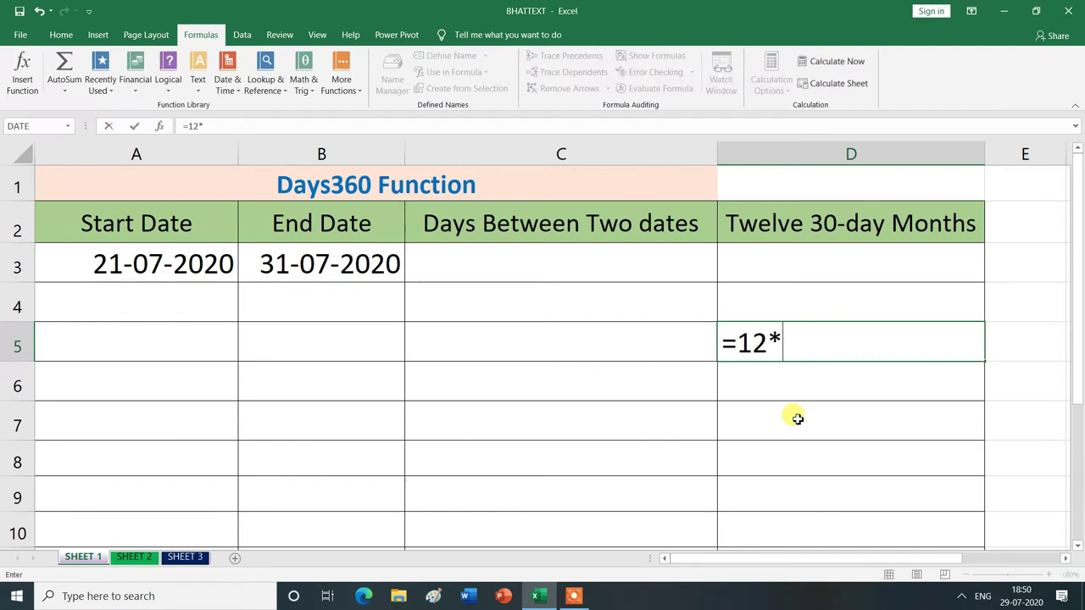
pyautogui.write('30')
pyautogui.press('Return')
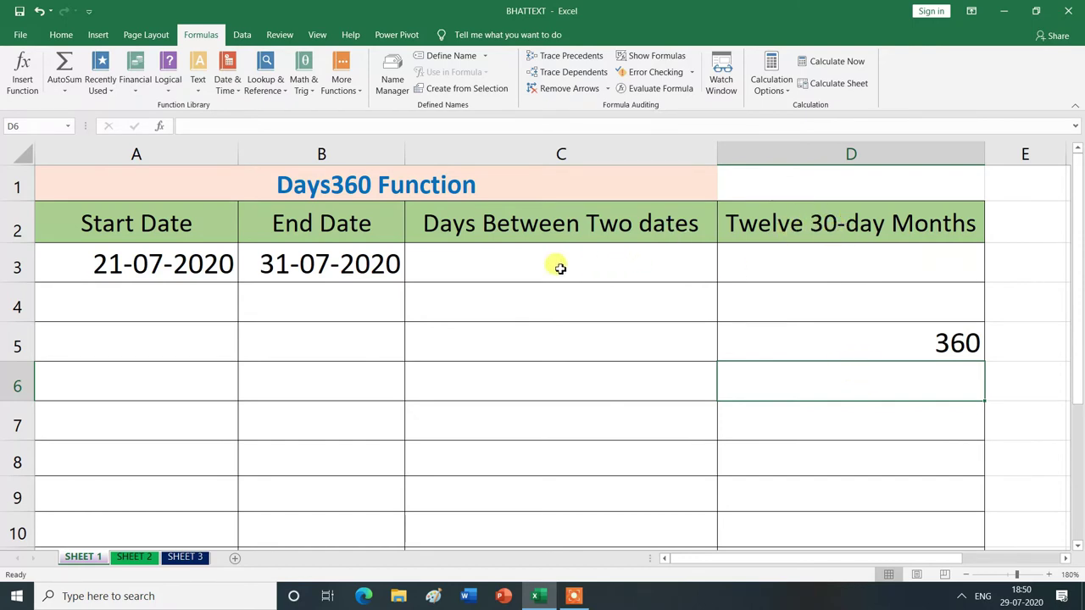
pyautogui.click(503, 264)
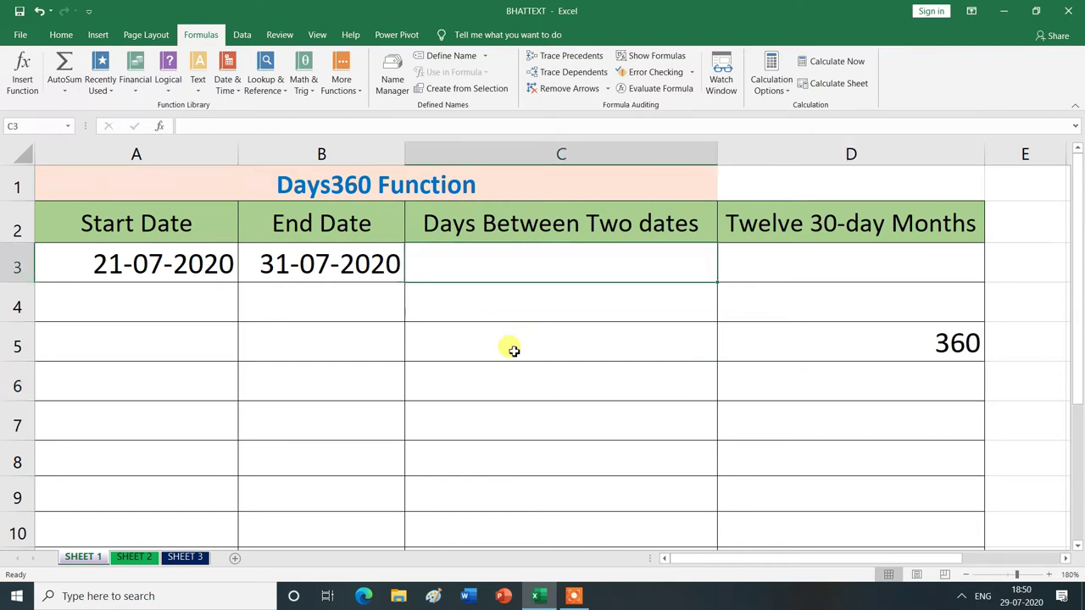
# Enter =DAYS360(A3,B3,TRUE) in C3 using the European method, returning 9 days.
pyautogui.write('=')
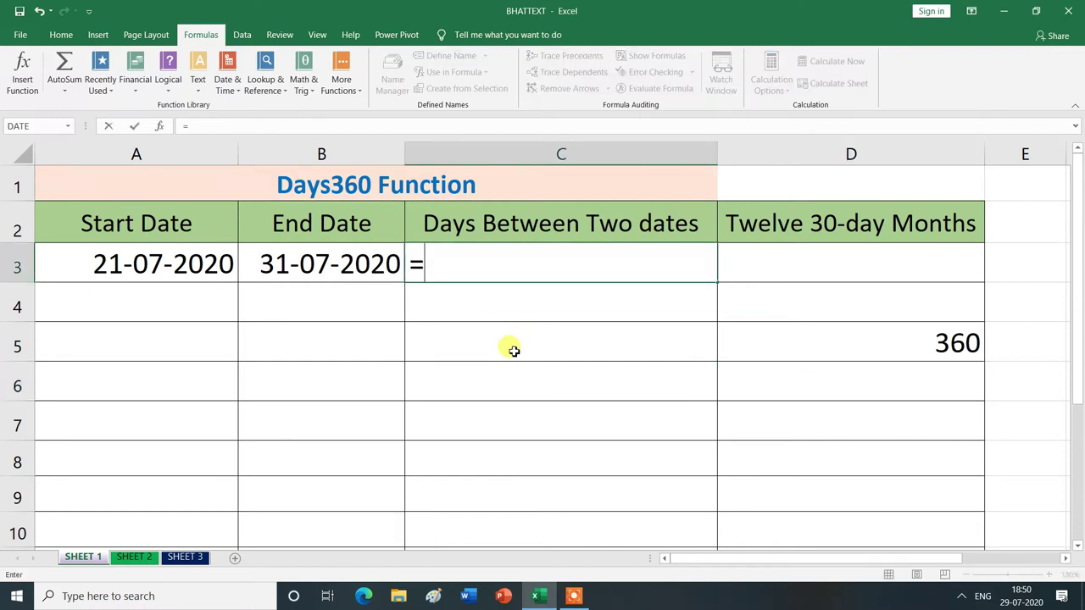
pyautogui.write('days')
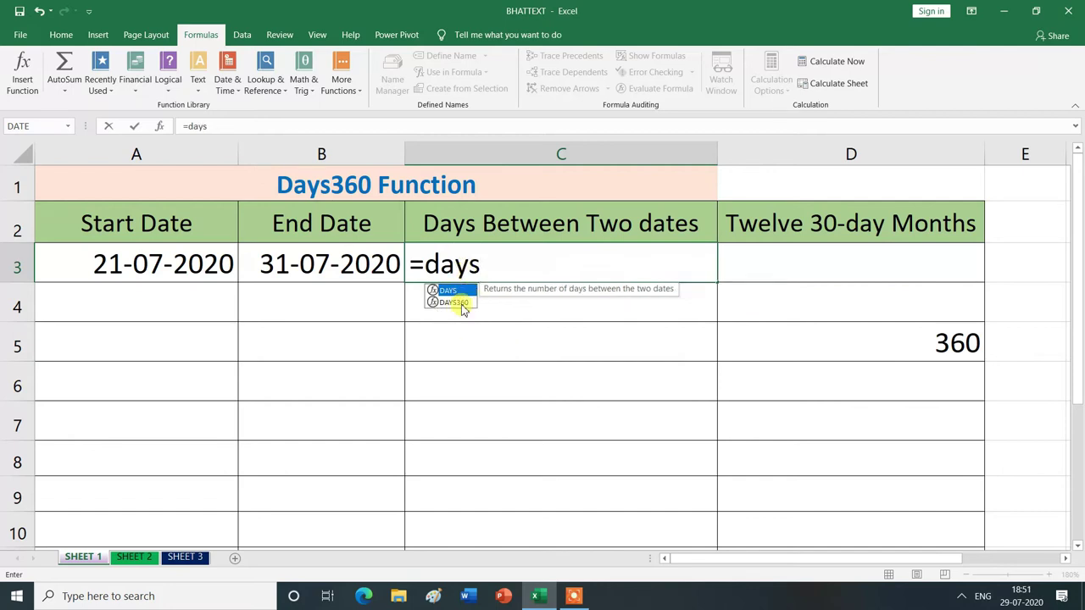
pyautogui.click(458, 303)
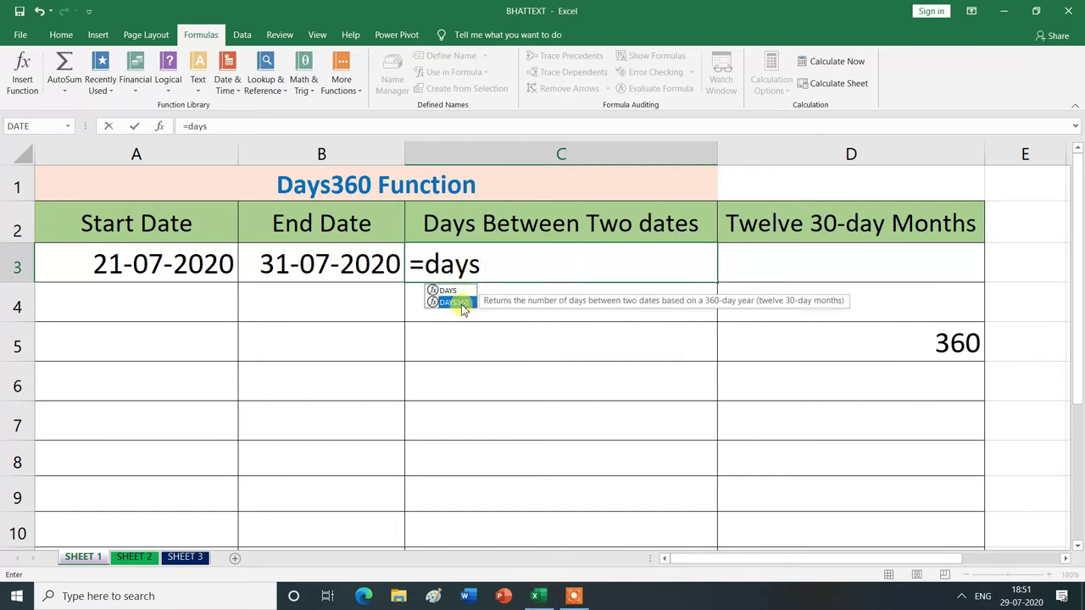
pyautogui.doubleClick(461, 304)
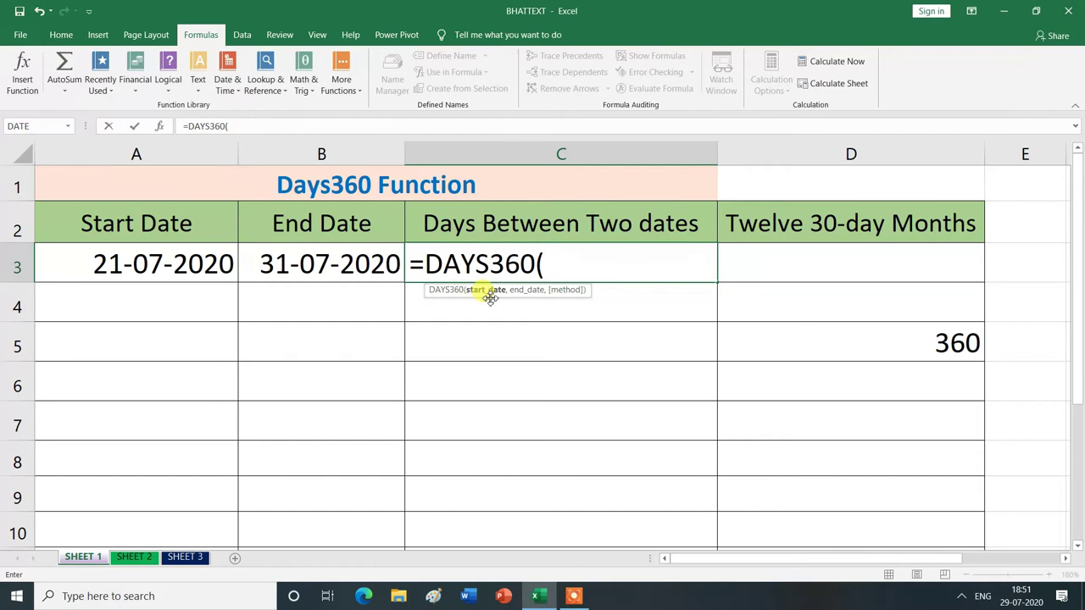
pyautogui.click(168, 264)
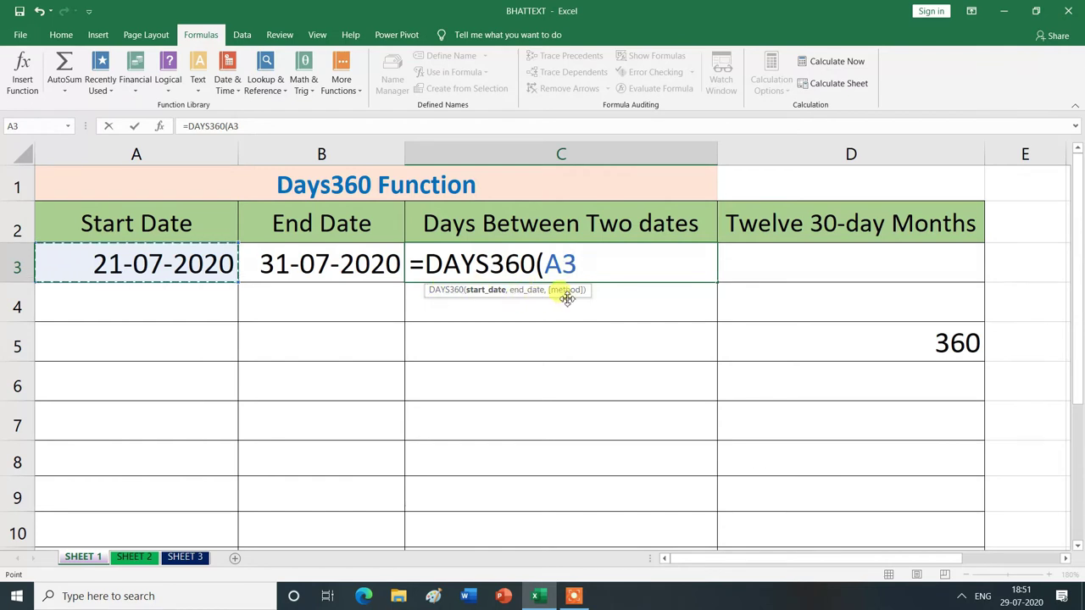
pyautogui.write(',')
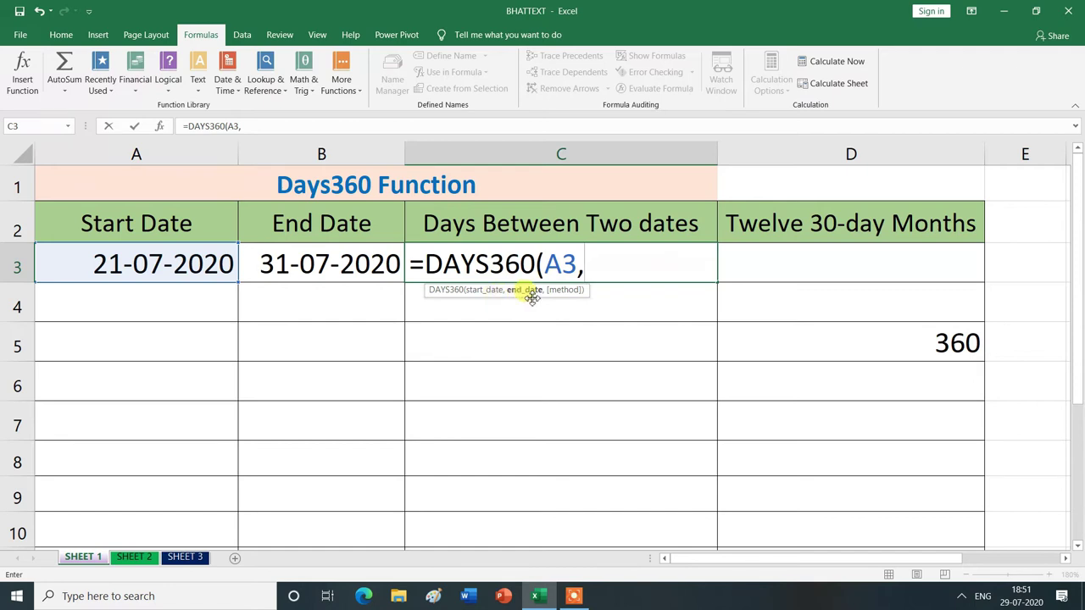
pyautogui.click(324, 262)
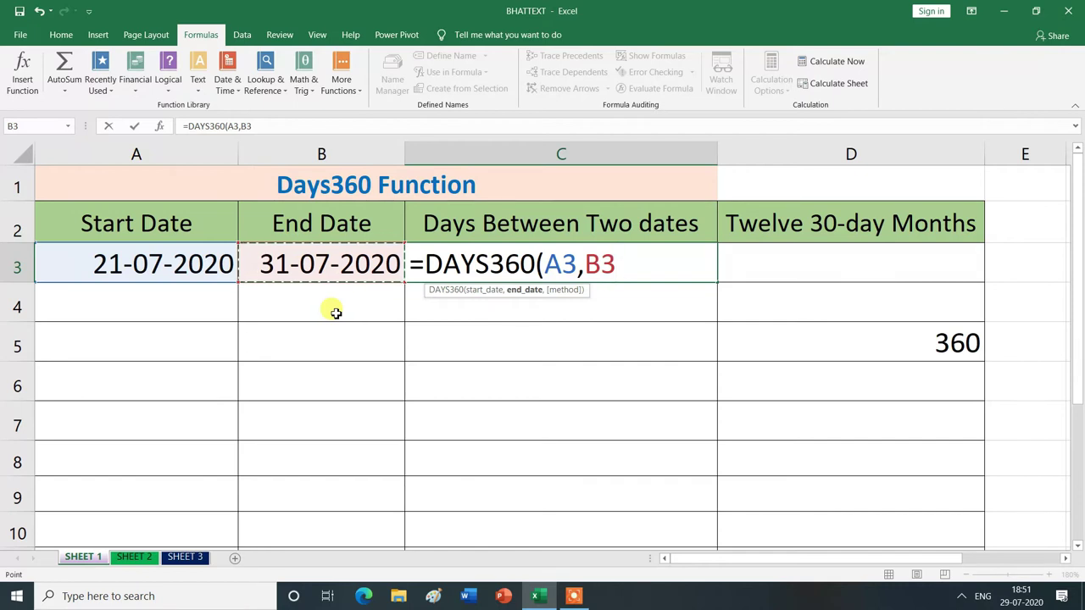
pyautogui.write(',')
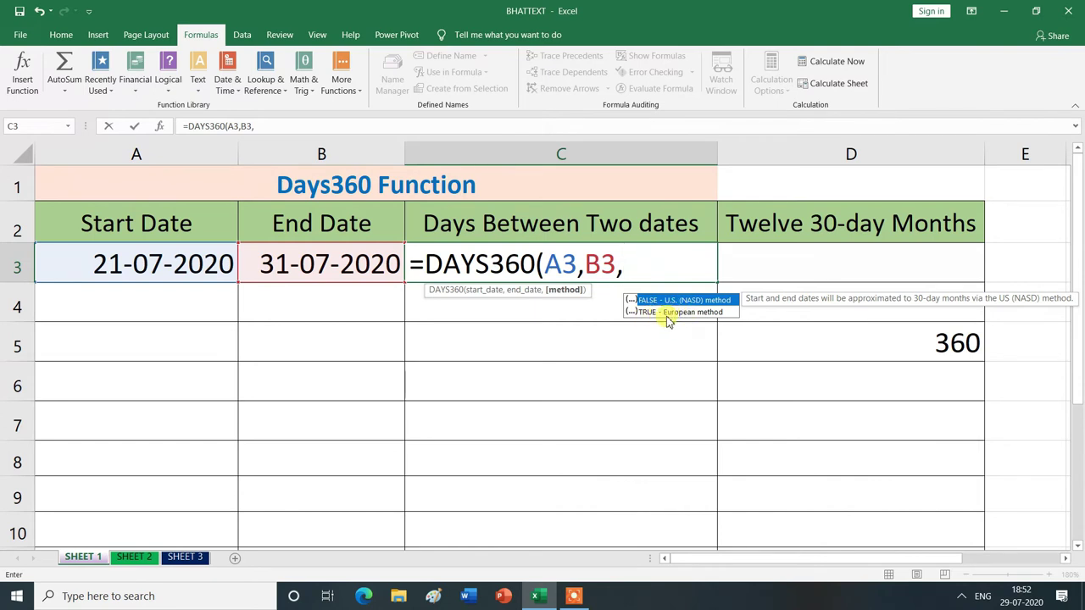
pyautogui.doubleClick(666, 314)
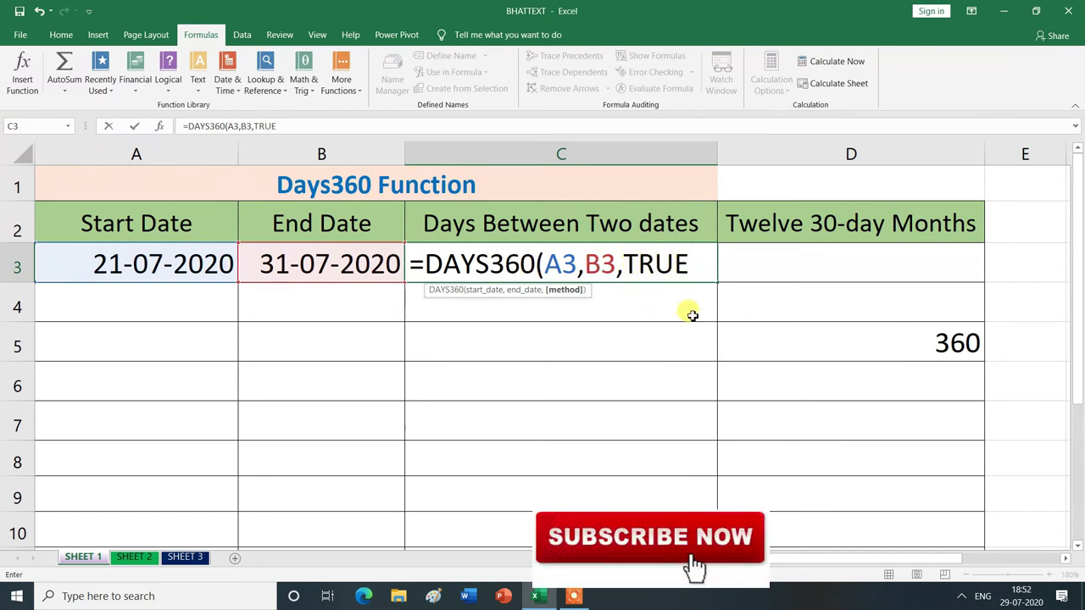
pyautogui.write(')')
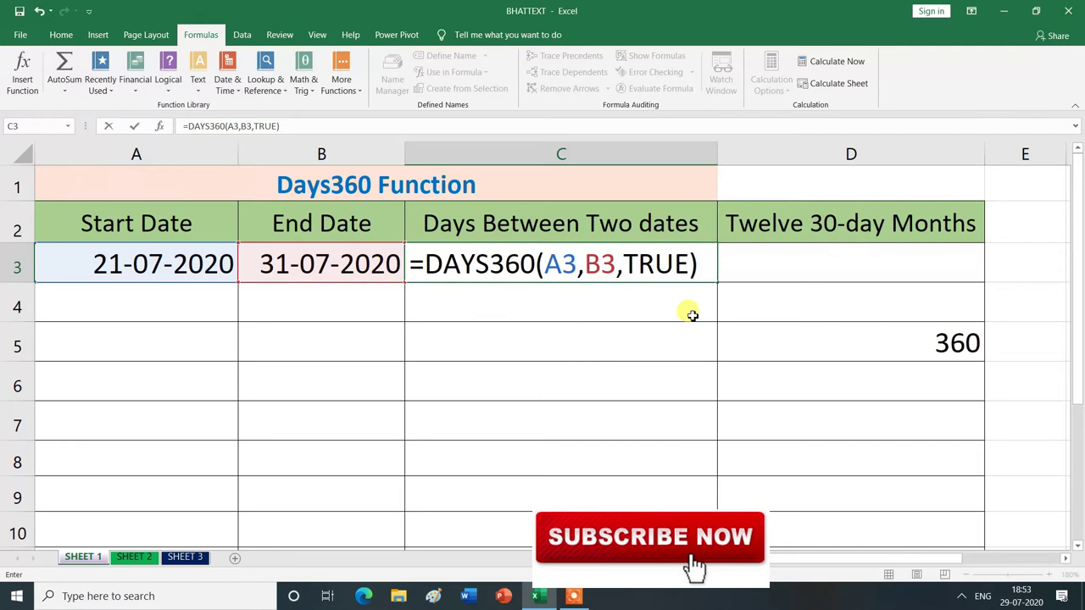
pyautogui.press('Return')
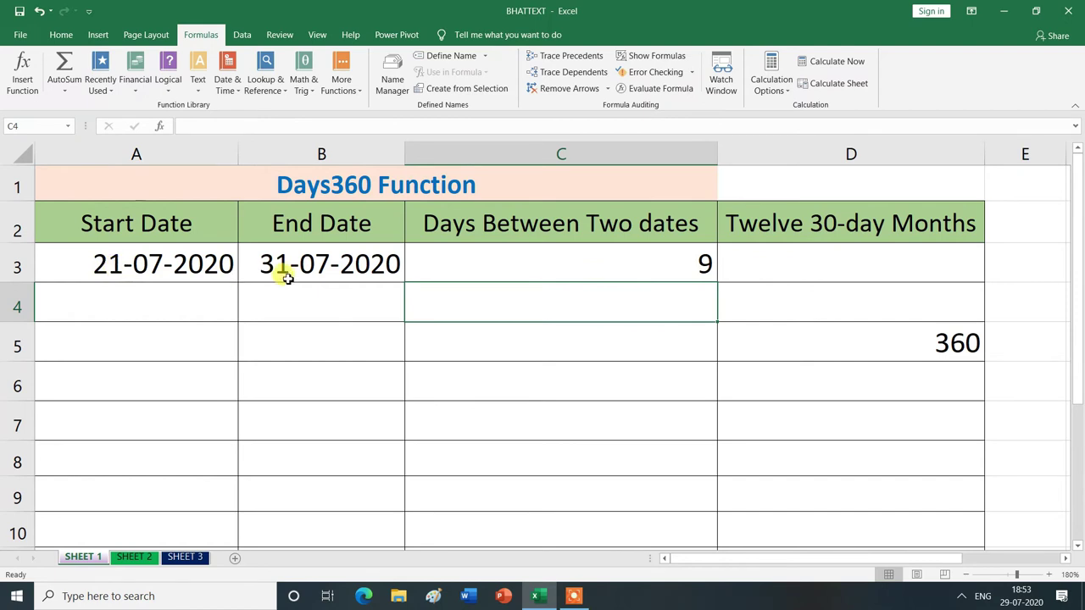
pyautogui.click(761, 268)
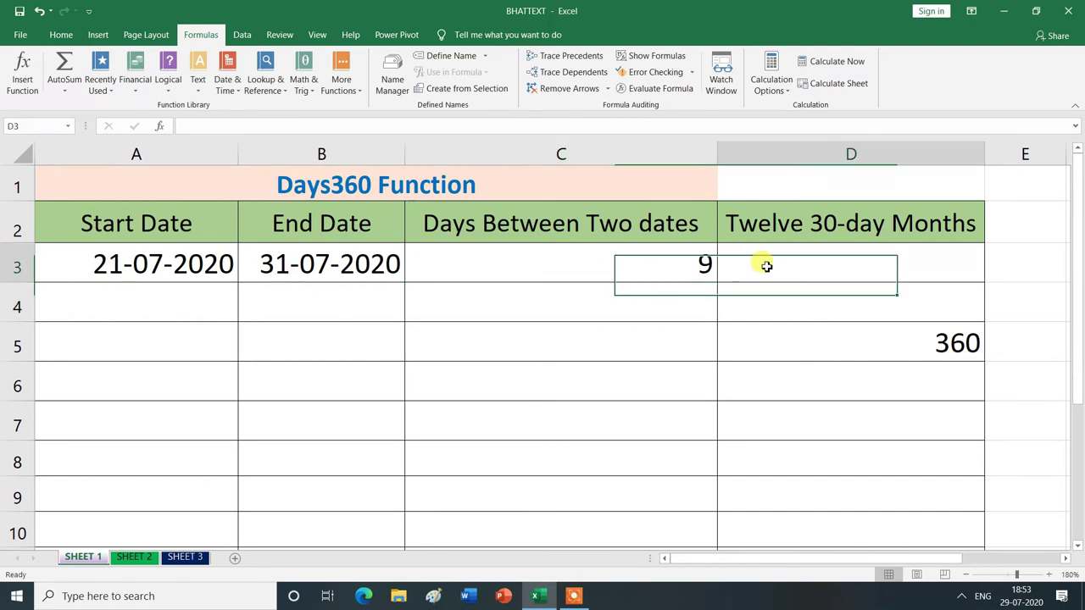
# Enter the manual check =31-21 in D3, showing 10.
pyautogui.write('=')
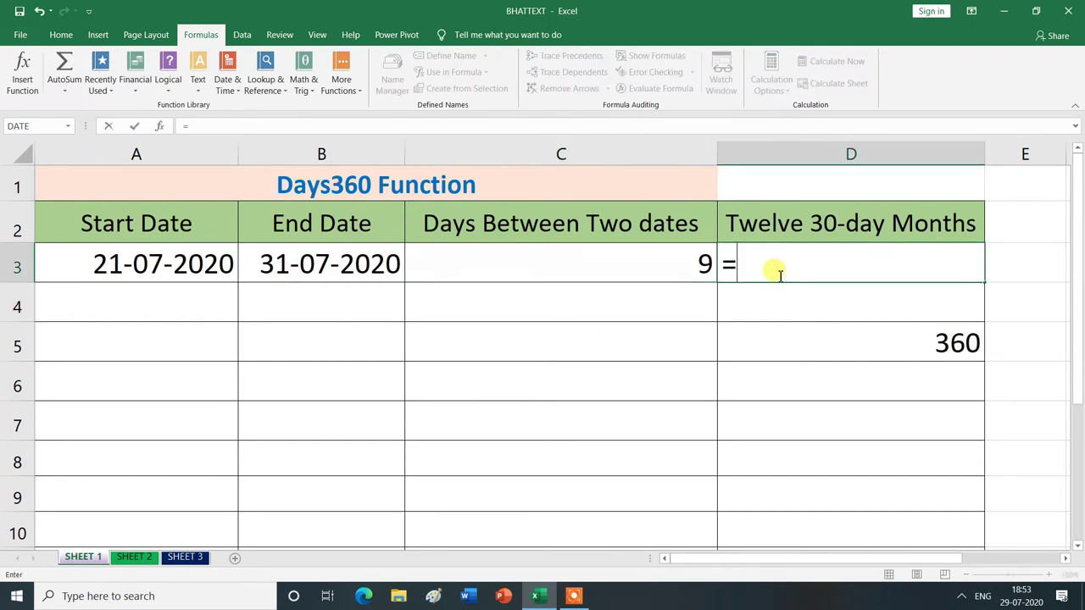
pyautogui.write('31-21')
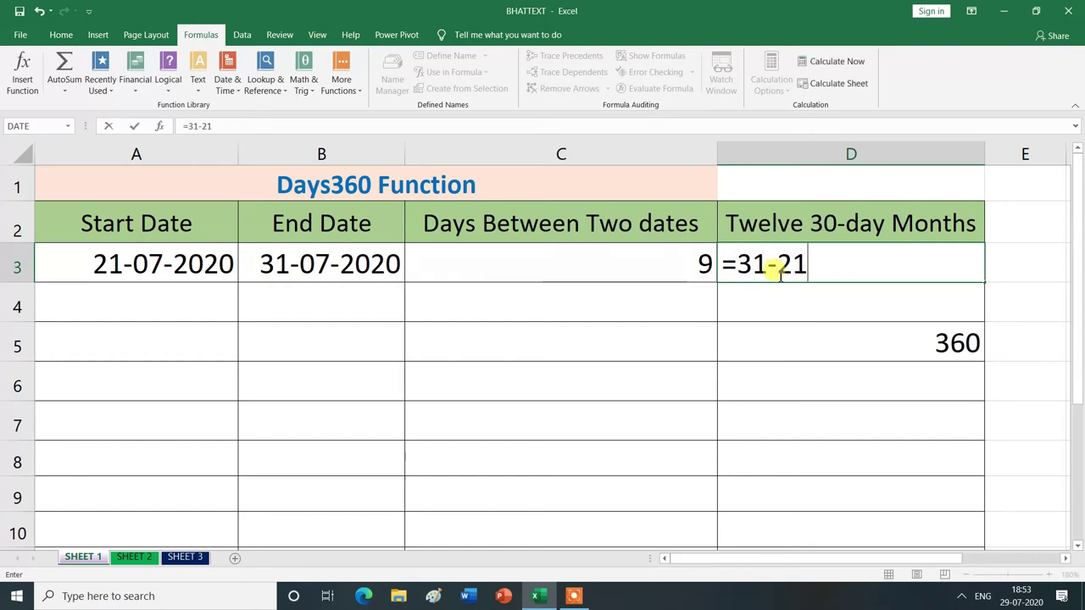
pyautogui.press('Return')
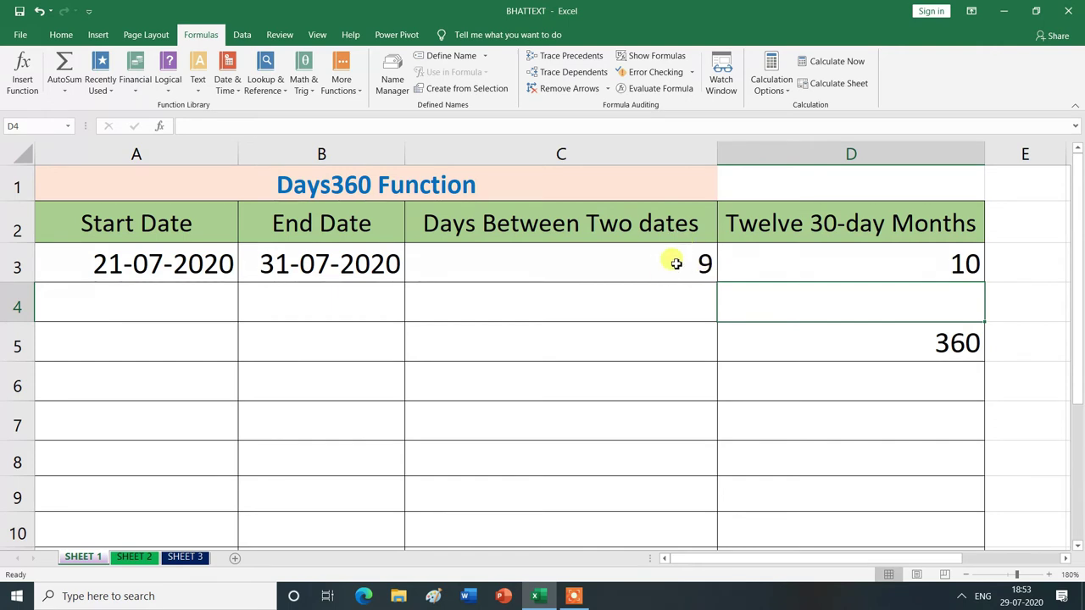
pyautogui.doubleClick(572, 264)
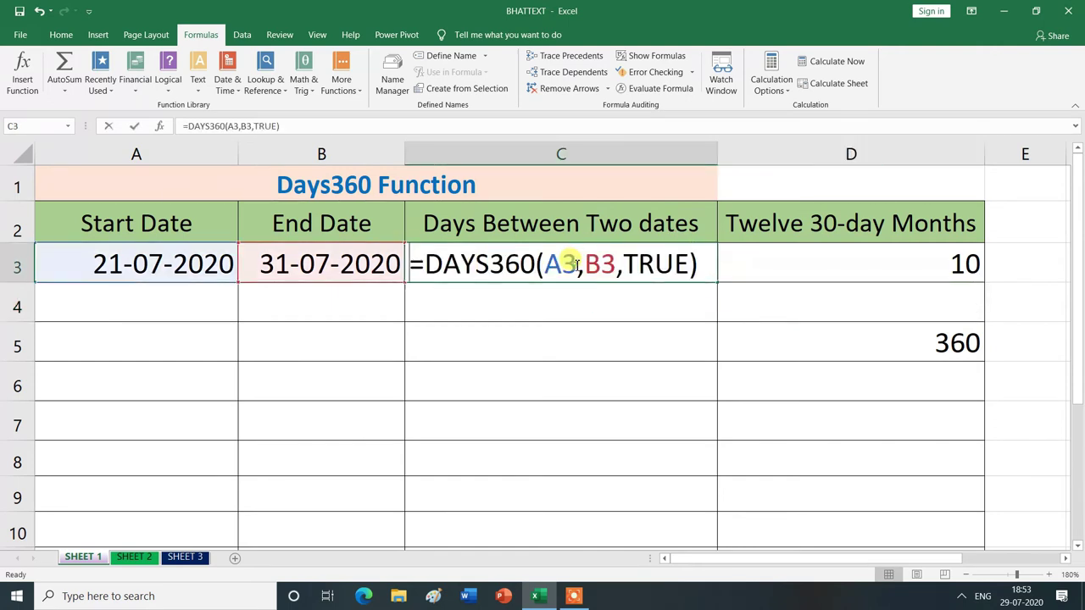
# Change C3's DAYS360 method from TRUE to FALSE (U.S. NASD), so it returns 10.
pyautogui.click(680, 265)
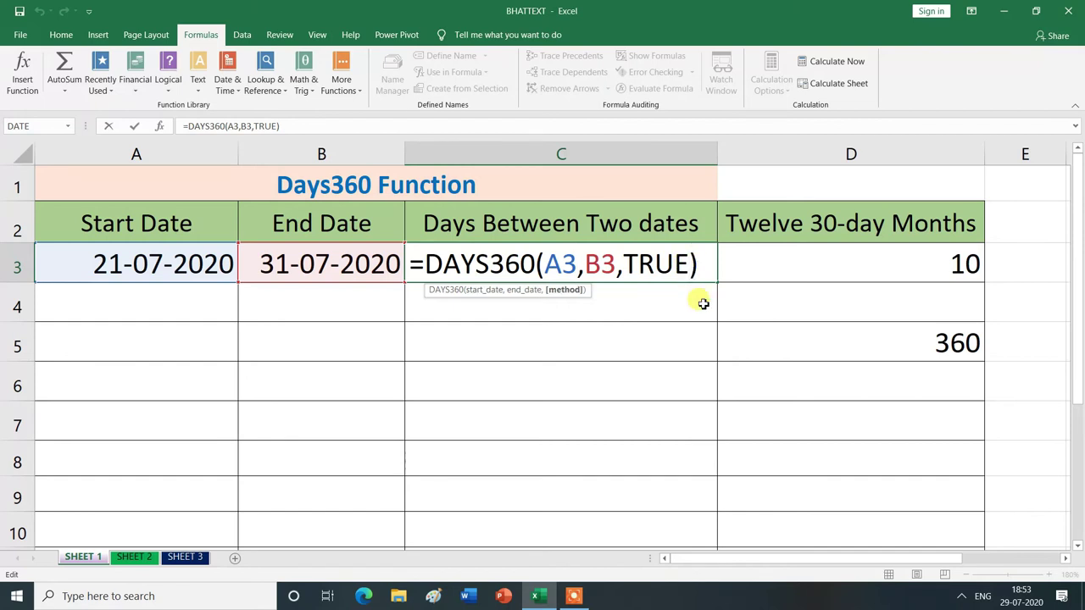
pyautogui.press('BackSpace')
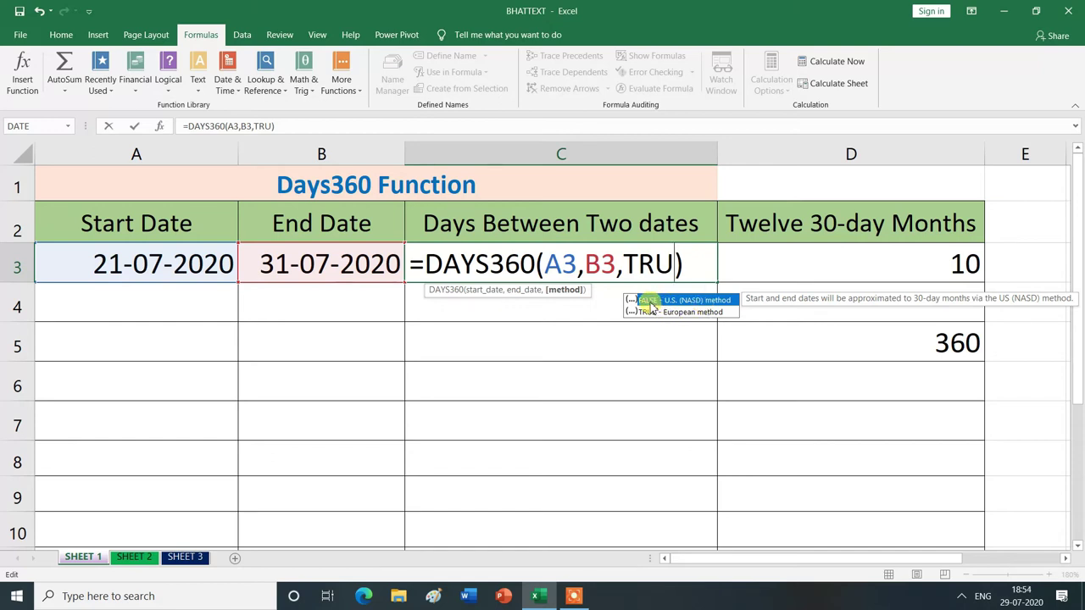
pyautogui.doubleClick(649, 301)
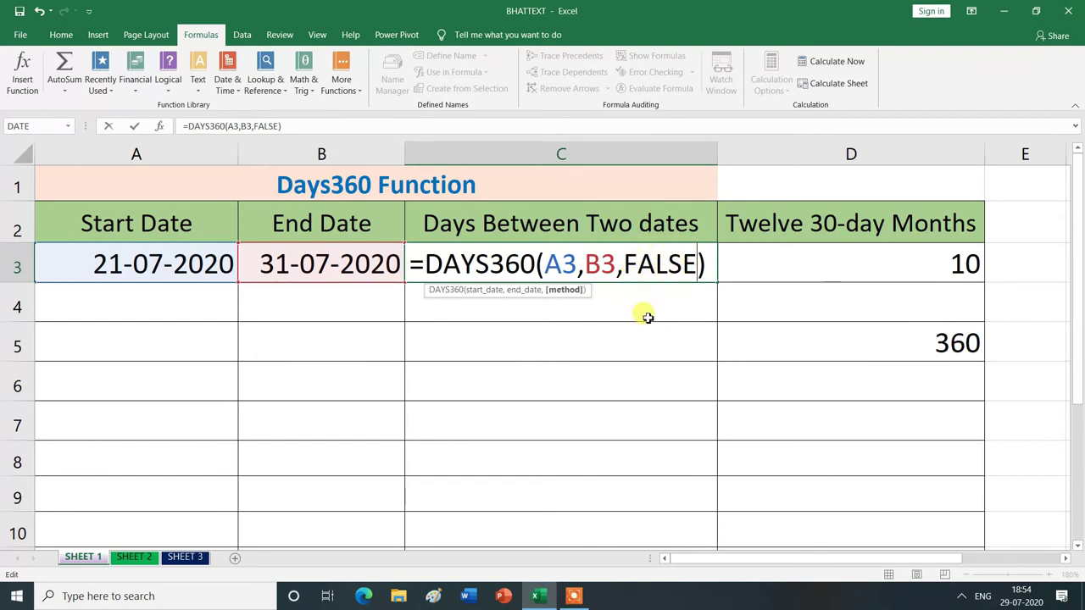
pyautogui.press('Return')
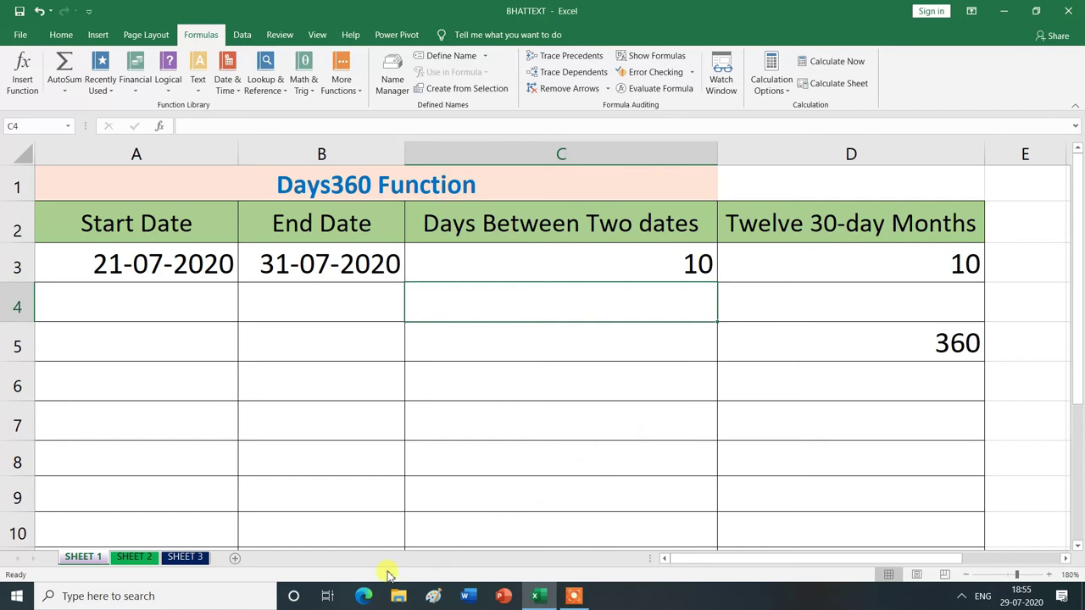
# Go to SHEET 3's EDATE table and select C3.
pyautogui.click(187, 558)
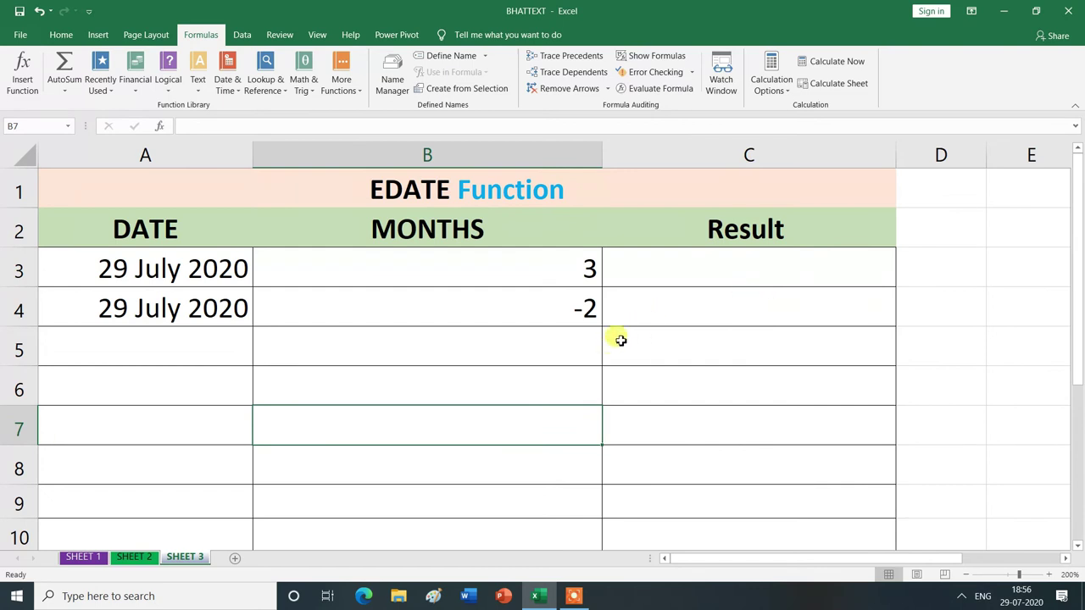
pyautogui.click(704, 273)
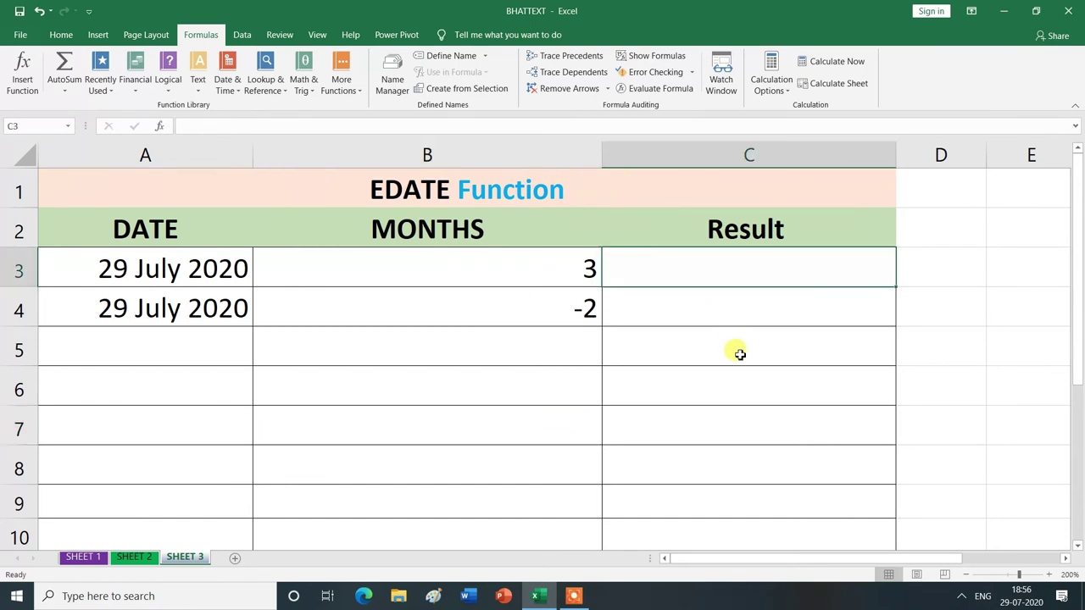
# Enter =EDATE(A3,B3) in C3, giving 29 October 2020.
pyautogui.write('=')
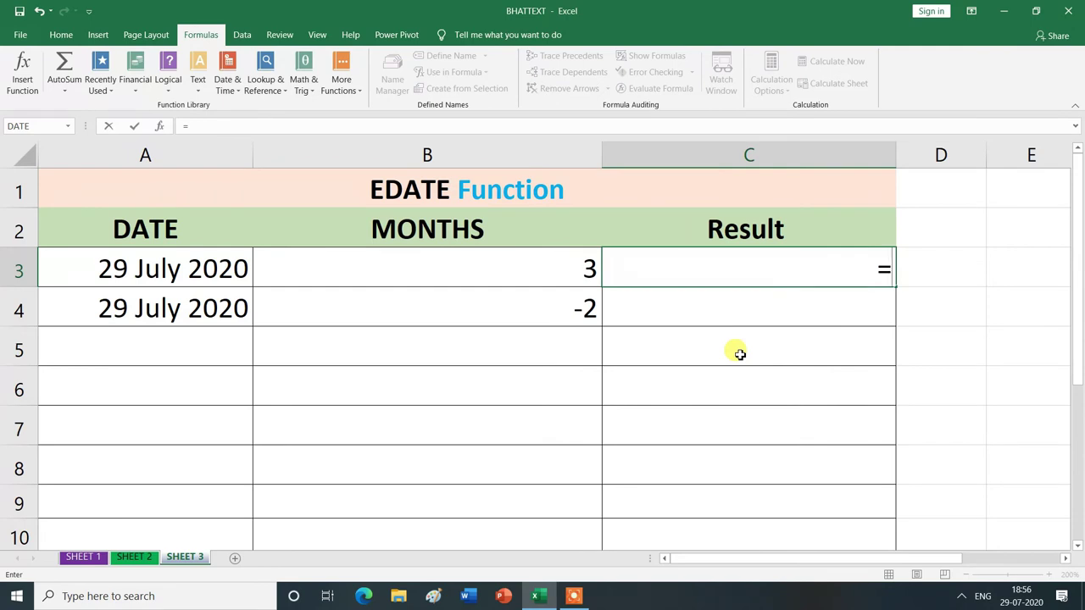
pyautogui.write('ed')
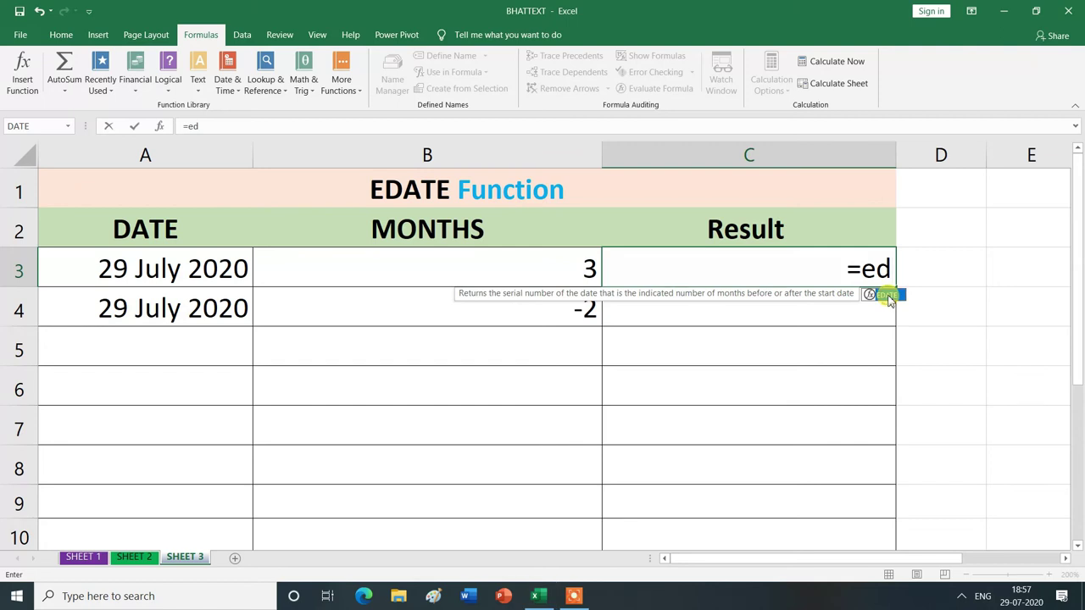
pyautogui.press('Tab')
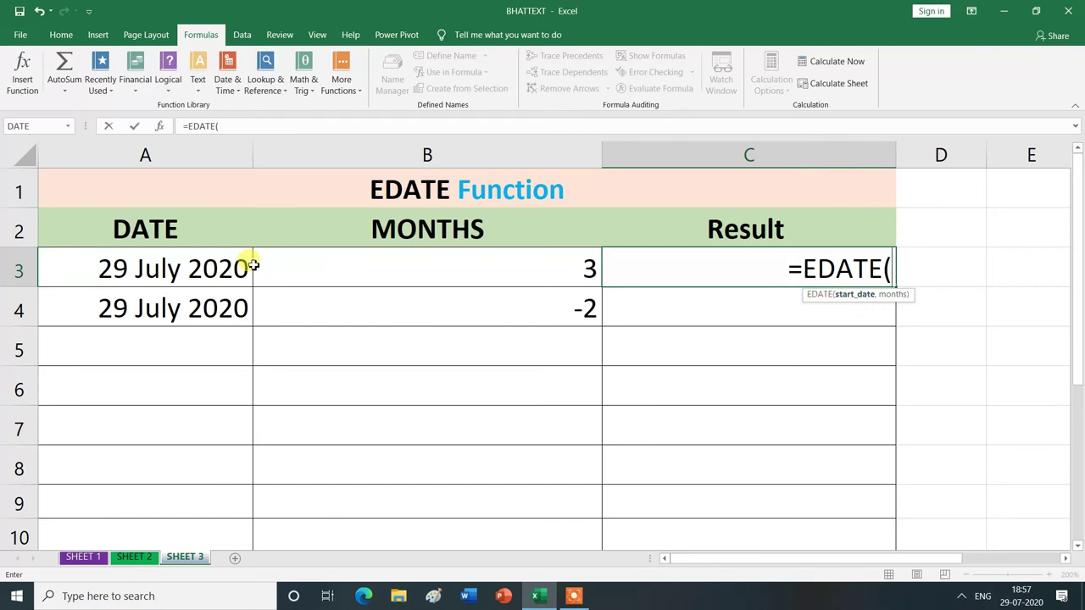
pyautogui.click(167, 267)
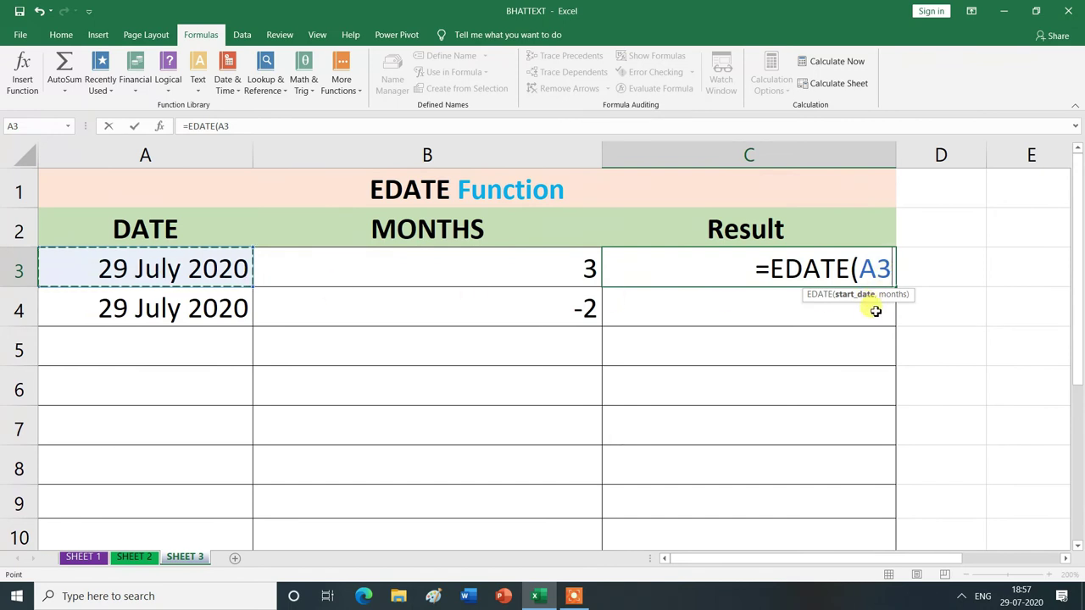
pyautogui.write(',')
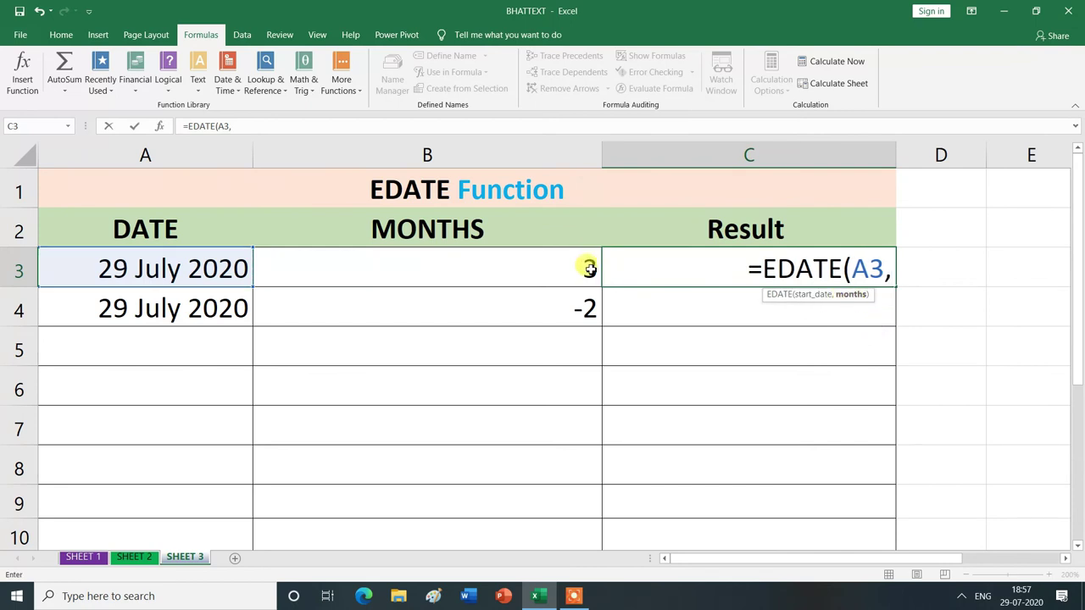
pyautogui.click(564, 270)
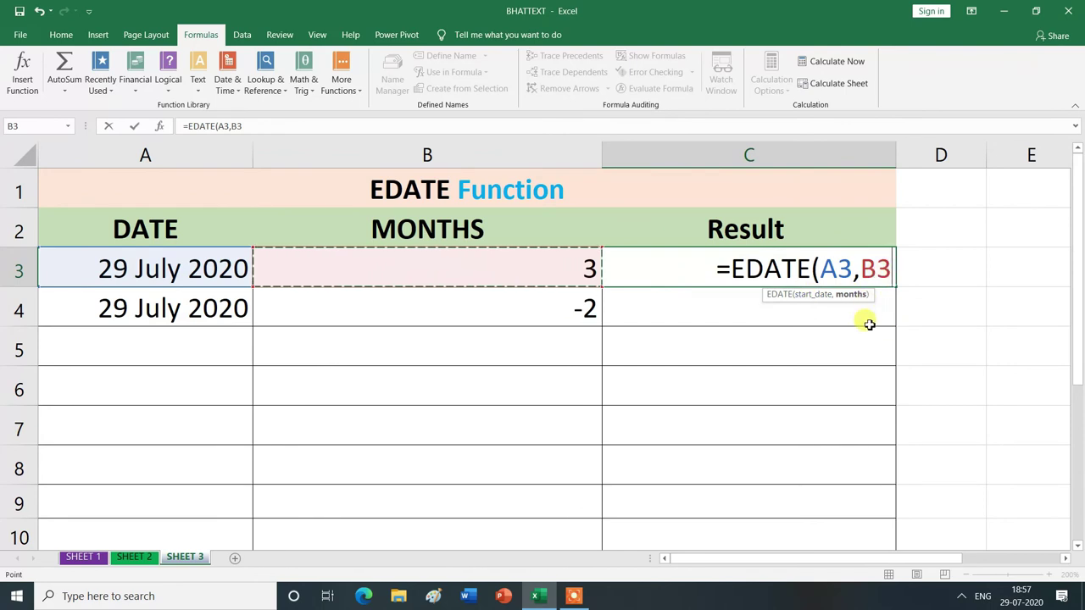
pyautogui.write(')')
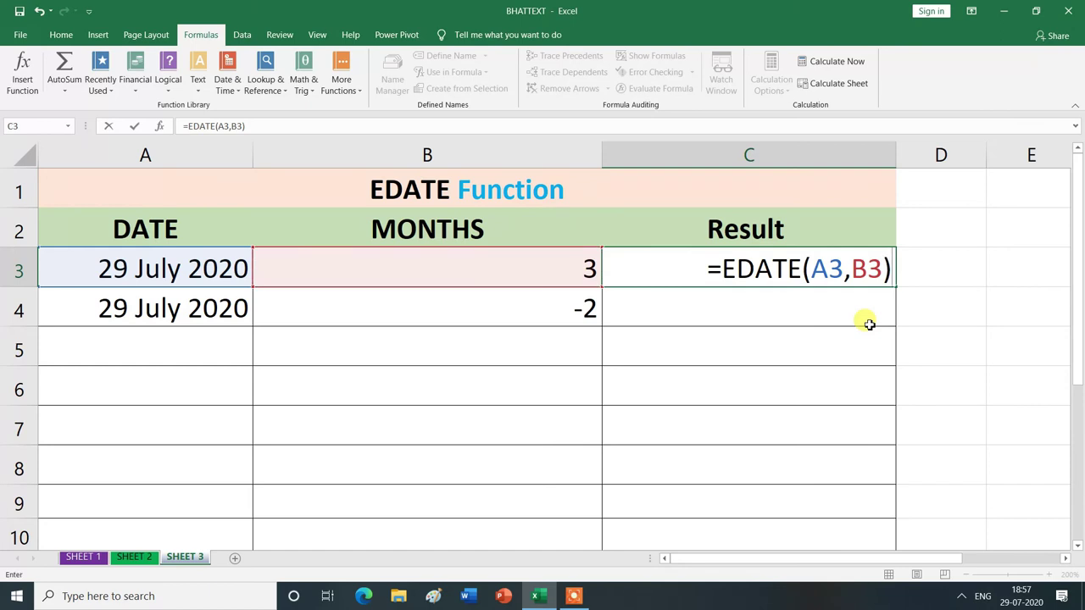
pyautogui.press('Return')
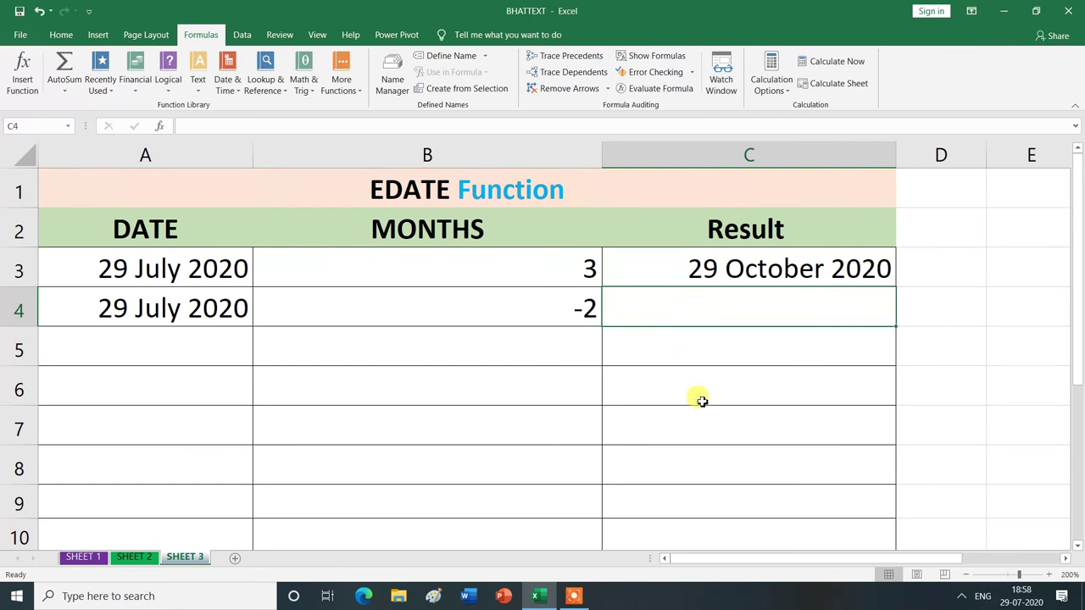
# Enter =EDATE(A4,B4) in C4, giving 29 May 2020.
pyautogui.write('=')
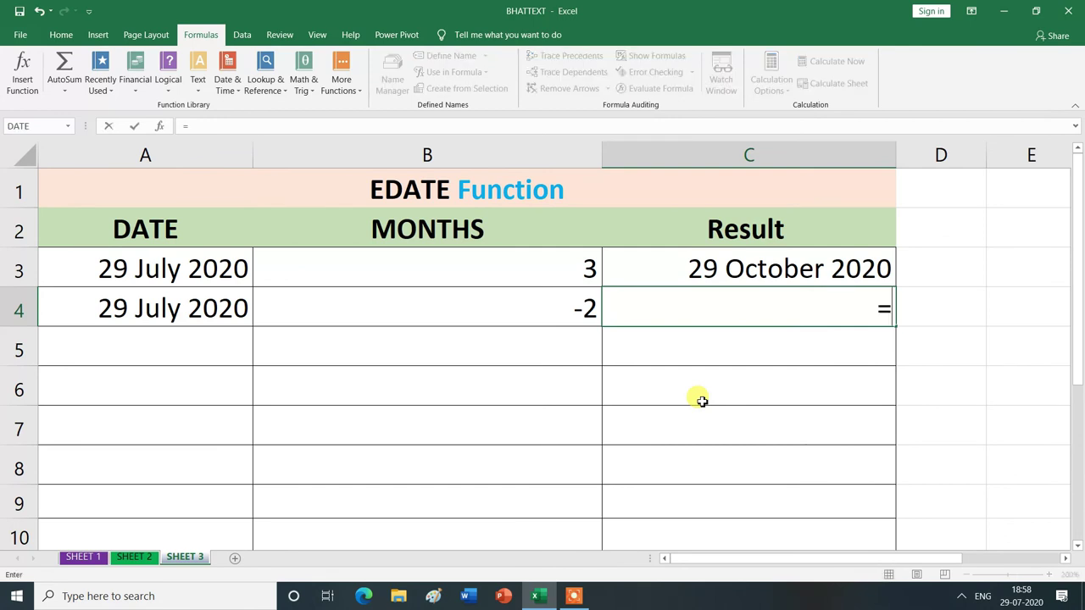
pyautogui.write('ed')
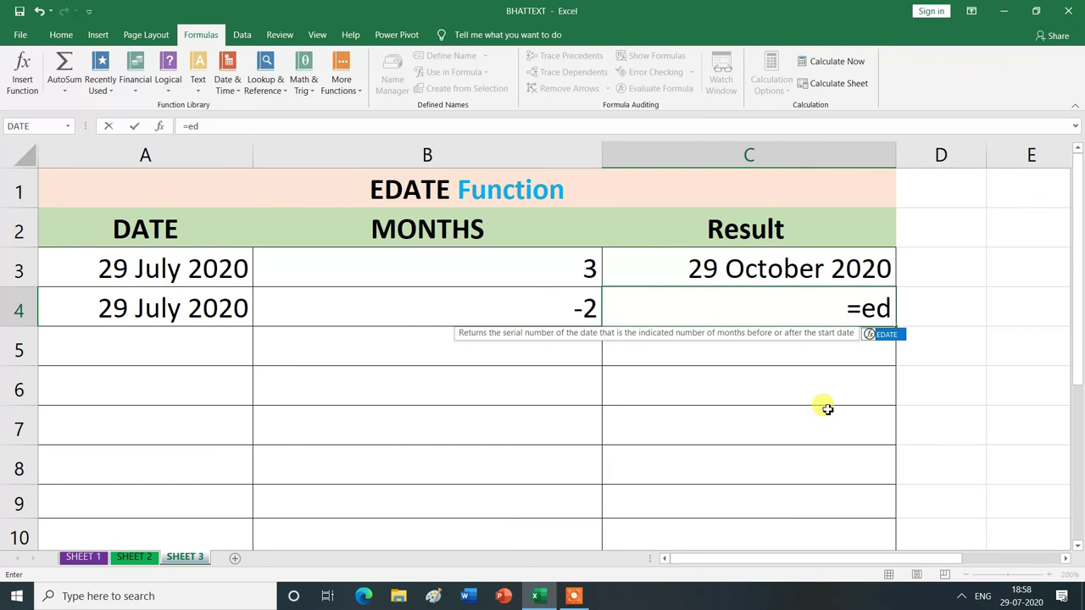
pyautogui.press('Tab')
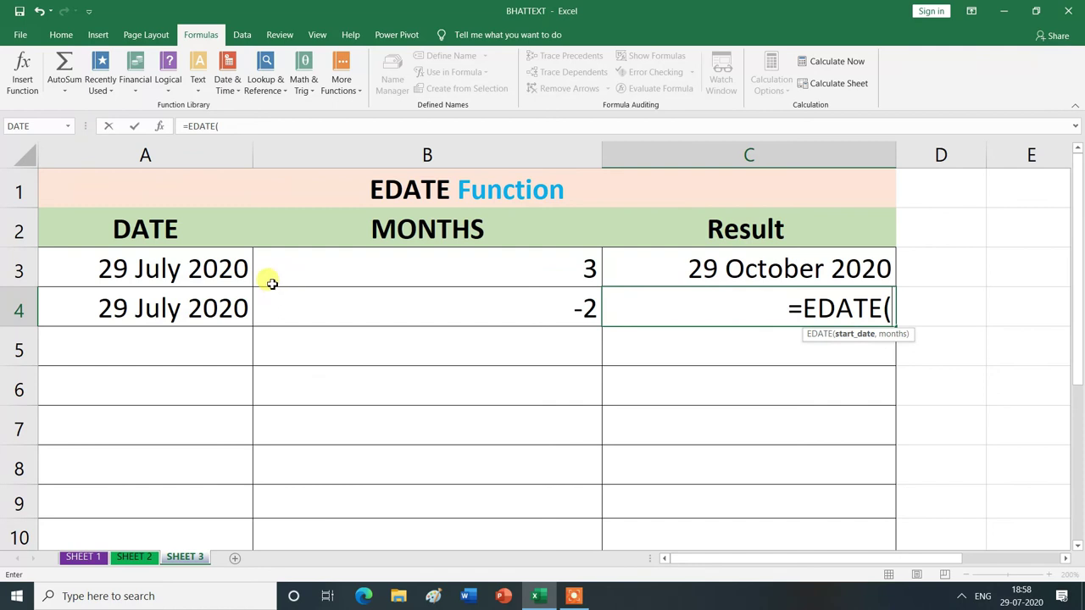
pyautogui.click(194, 311)
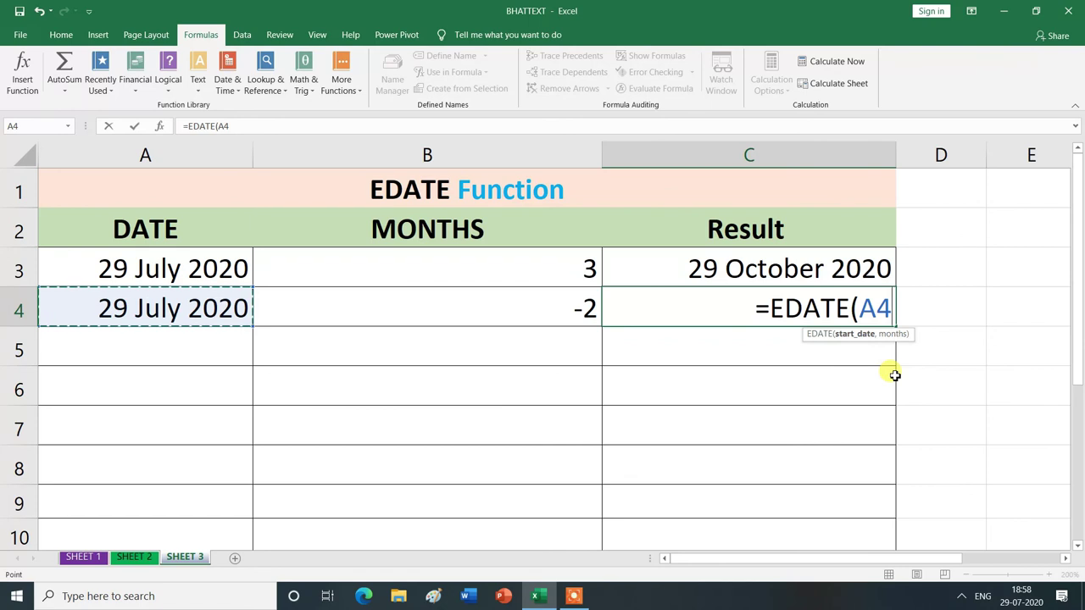
pyautogui.write(',')
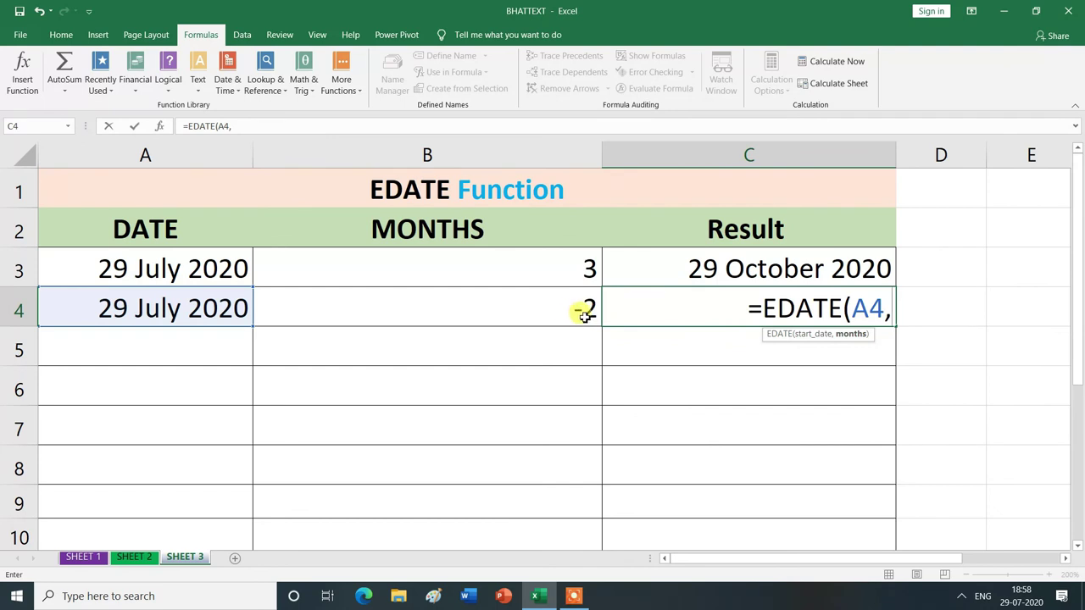
pyautogui.click(572, 314)
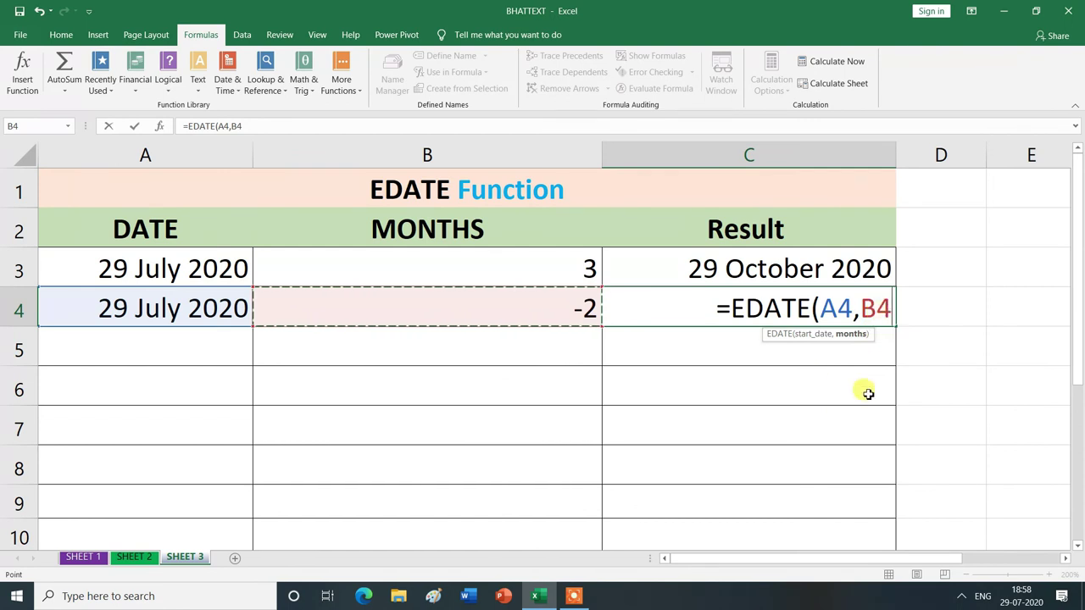
pyautogui.write(')')
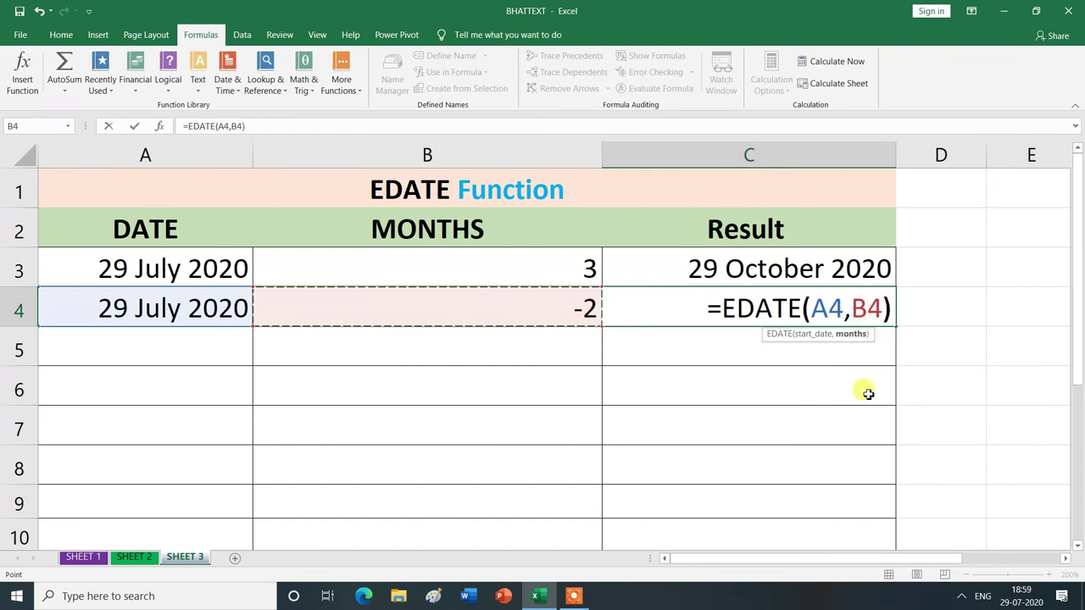
pyautogui.press('Return')
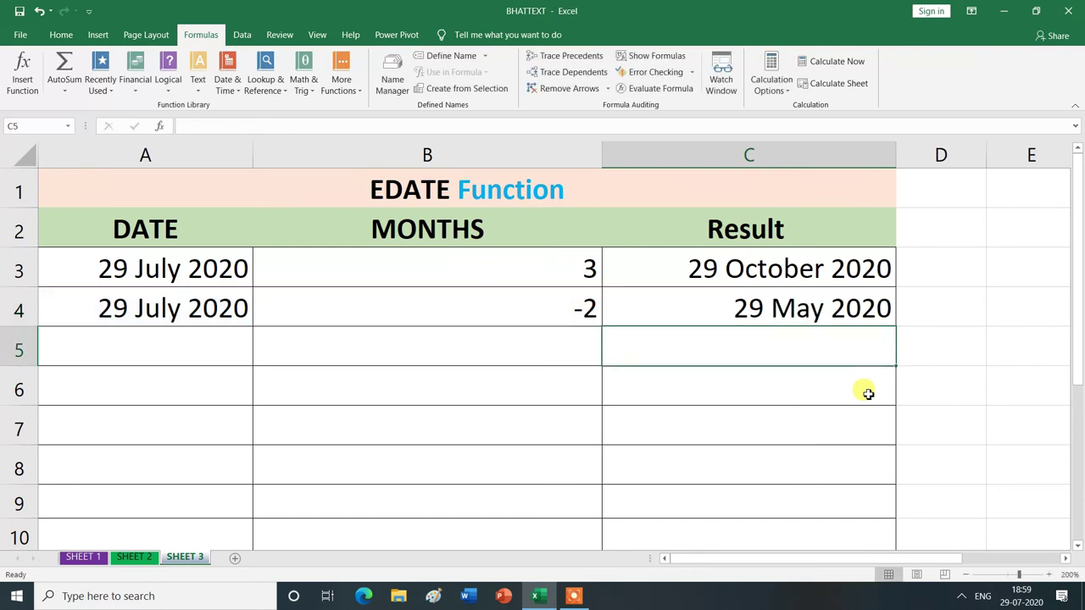